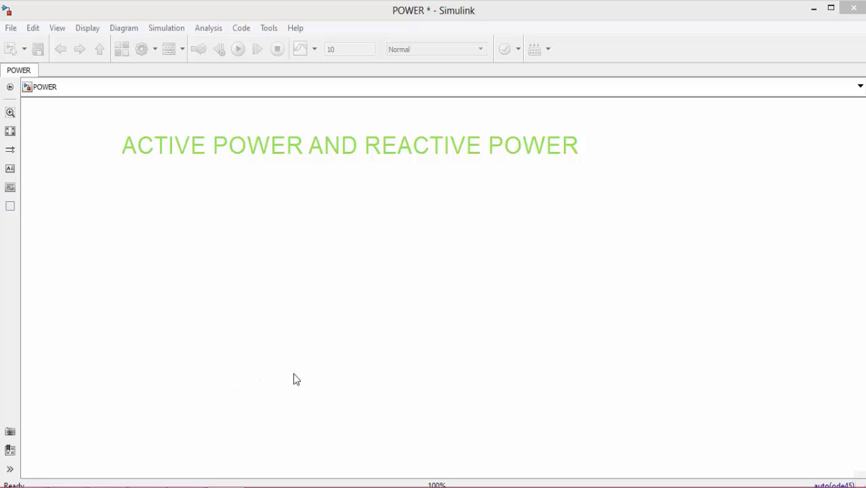
- Open the Simulink Library Browser from the POWER model window
left_click(161, 144)
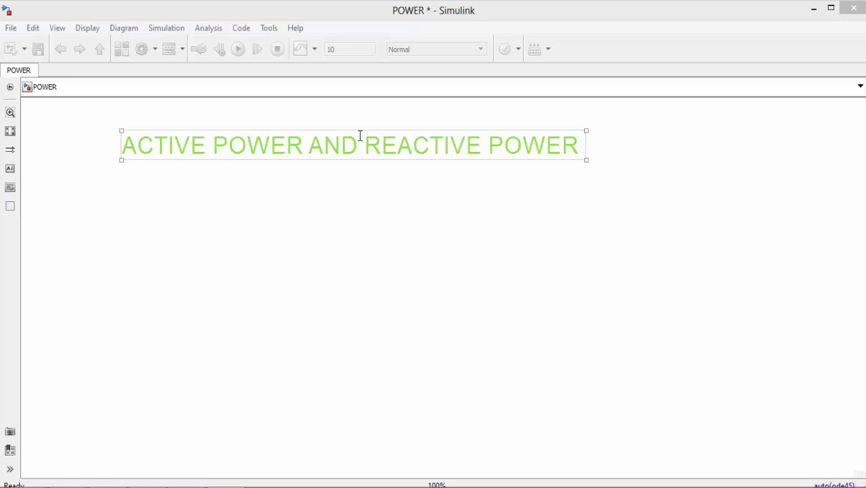
left_click(614, 178)
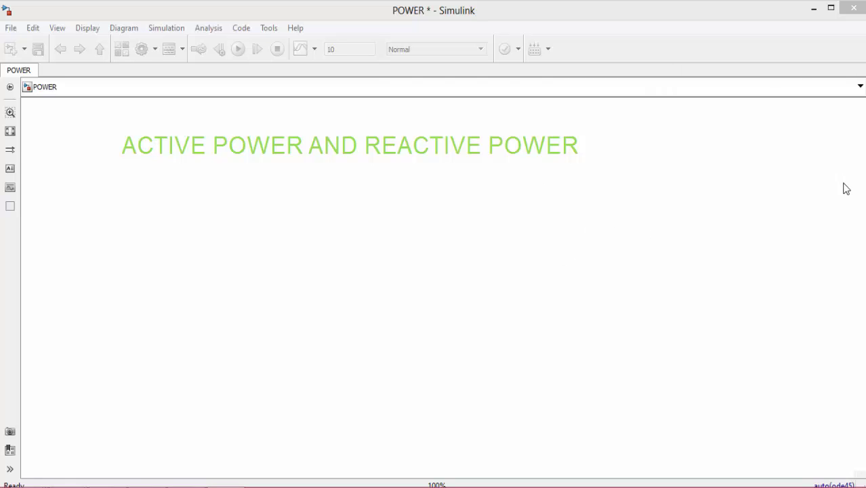
left_click(380, 247)
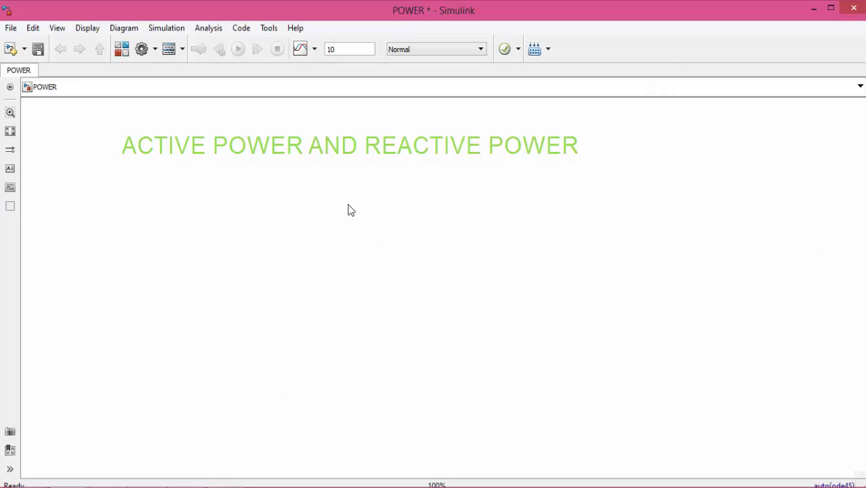
left_click(121, 49)
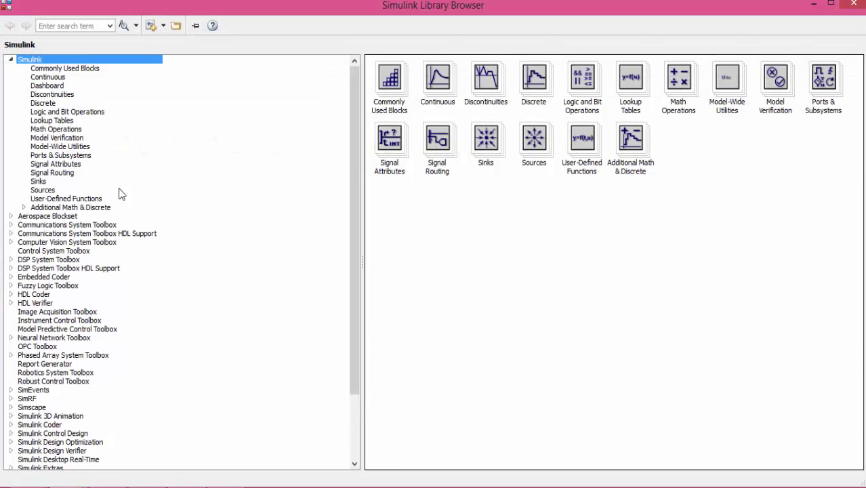
- Navigate to Simscape > SimPowerSystems > Specialized Technology > Fundamental Blocks in the library tree
left_click(12, 59)
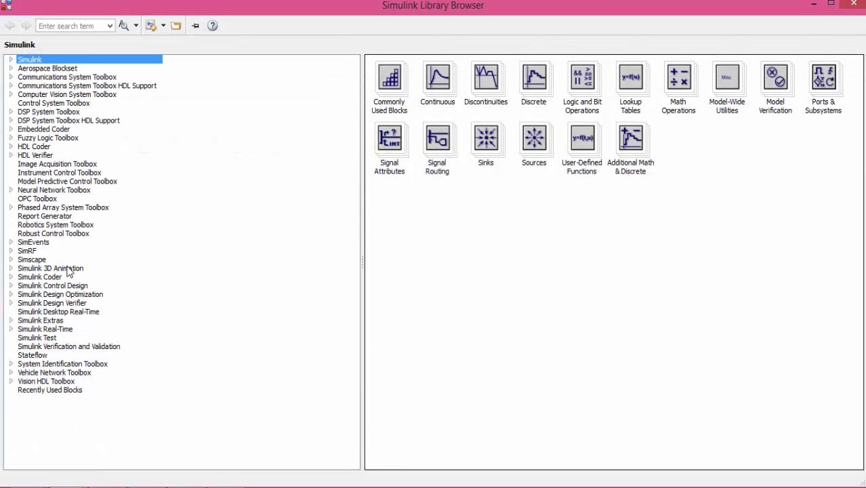
left_click(11, 260)
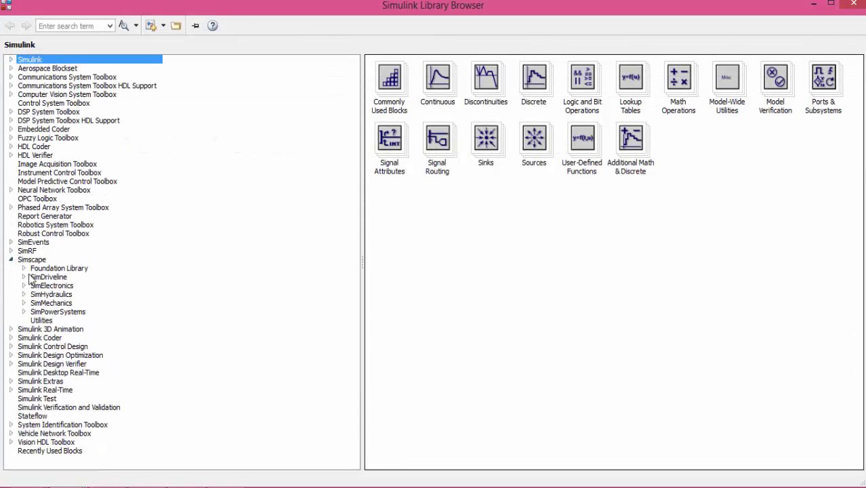
left_click(54, 312)
left_click(433, 85)
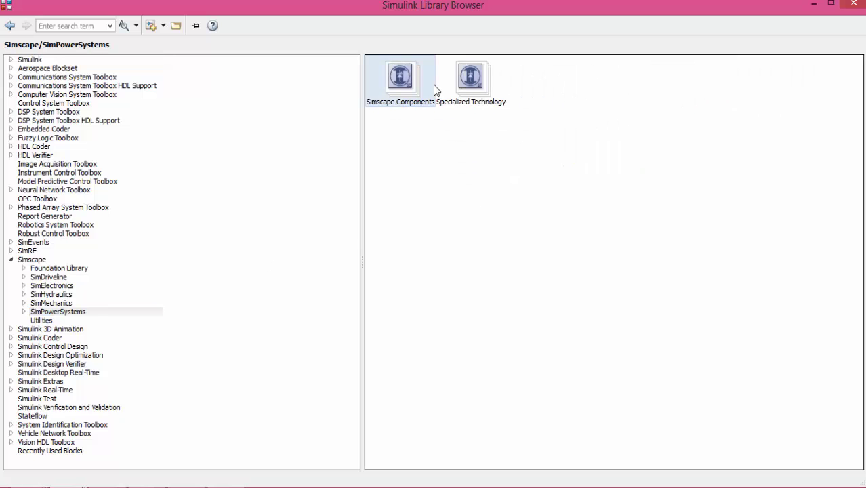
left_click(461, 83)
double_click(461, 82)
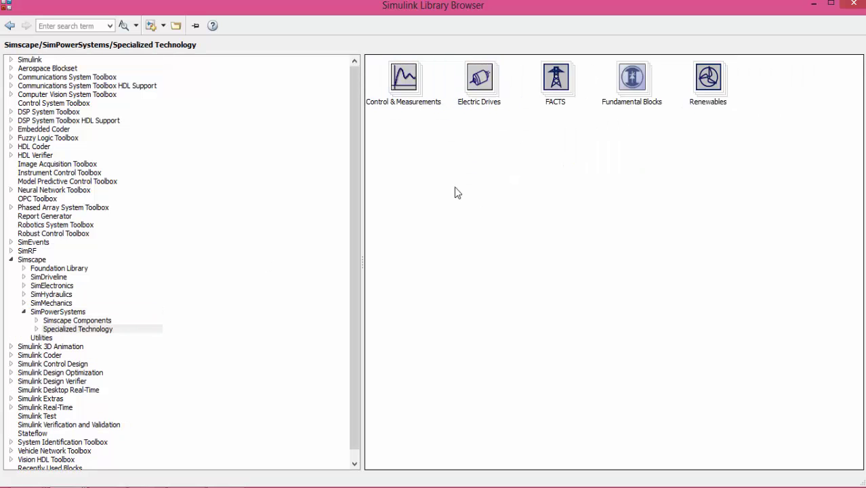
left_click(616, 103)
double_click(616, 103)
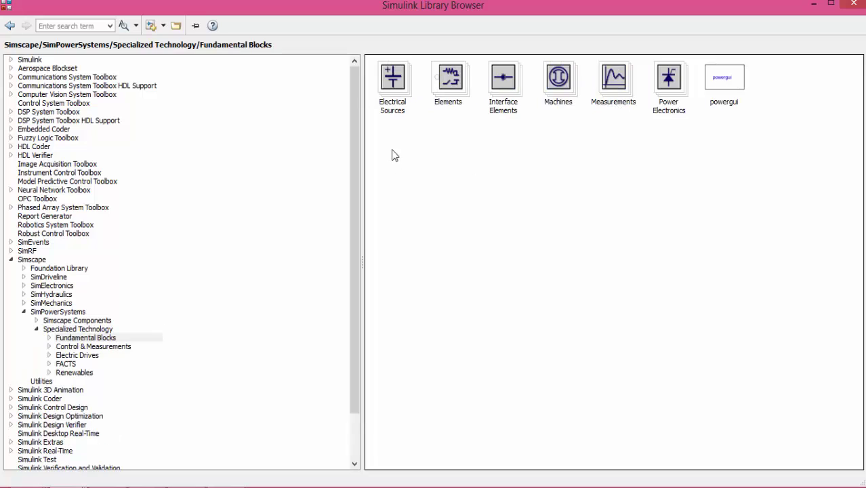
- Add the AC Voltage Source from Electrical Sources to the POWER model
left_click(398, 65)
double_click(399, 65)
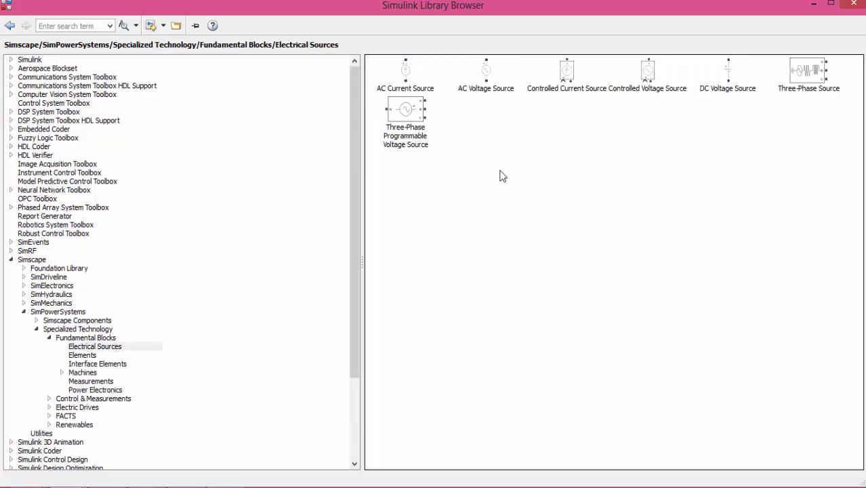
left_click(491, 91)
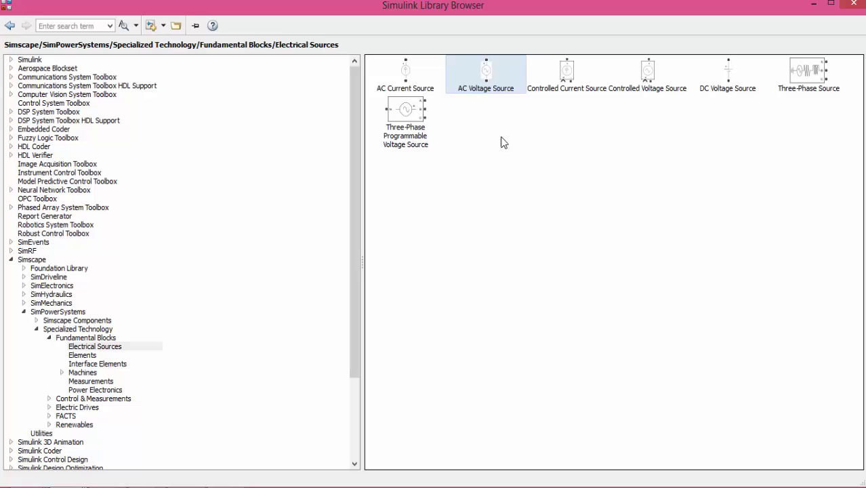
right_click(495, 92)
left_click(513, 95)
- Add the Series RLC Branch from the Elements library
left_click(9, 25)
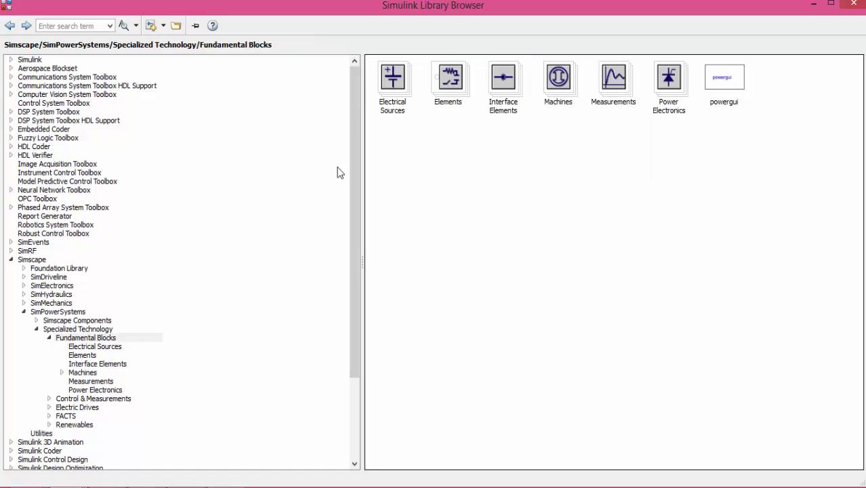
left_click(437, 99)
double_click(437, 100)
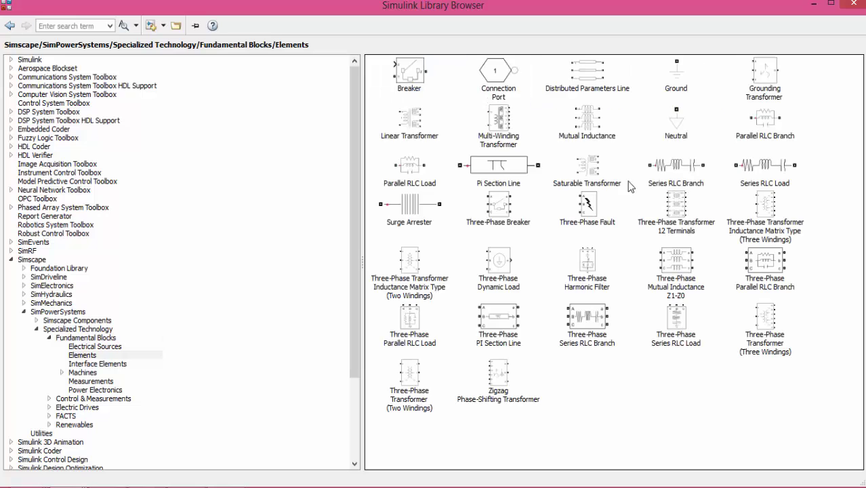
left_click(676, 173)
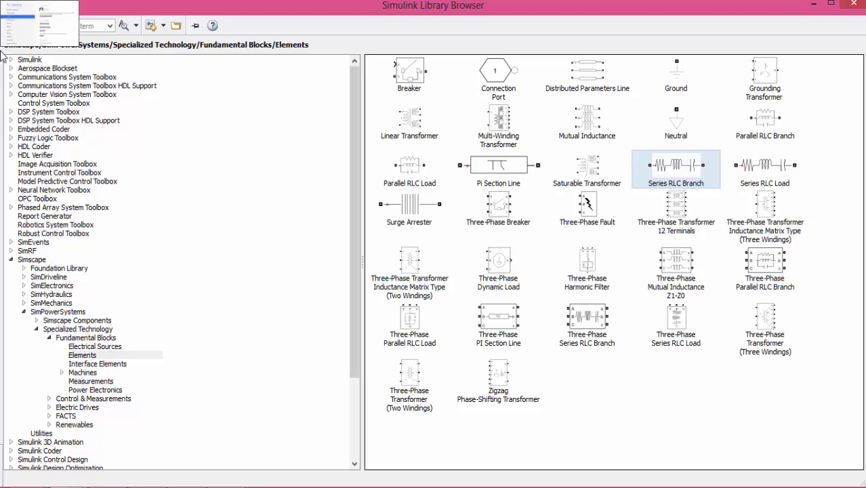
- Add the Current Measurement and Voltage Measurement blocks from the Measurements library
left_click(9, 25)
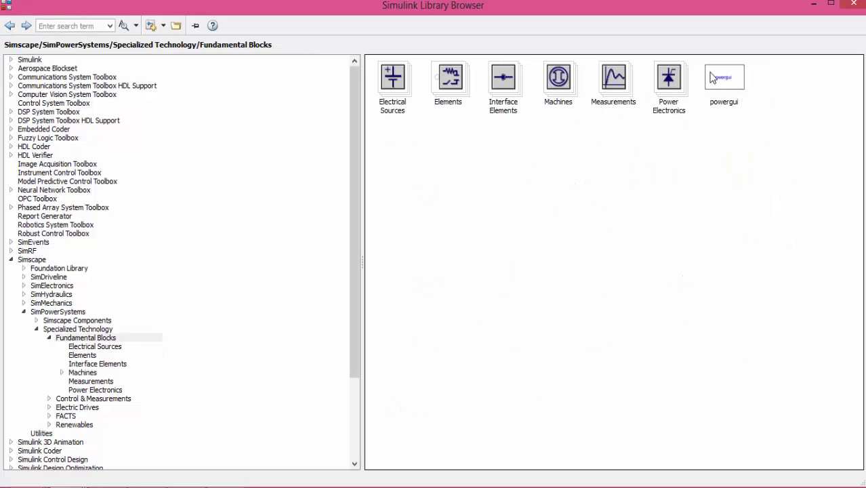
double_click(614, 102)
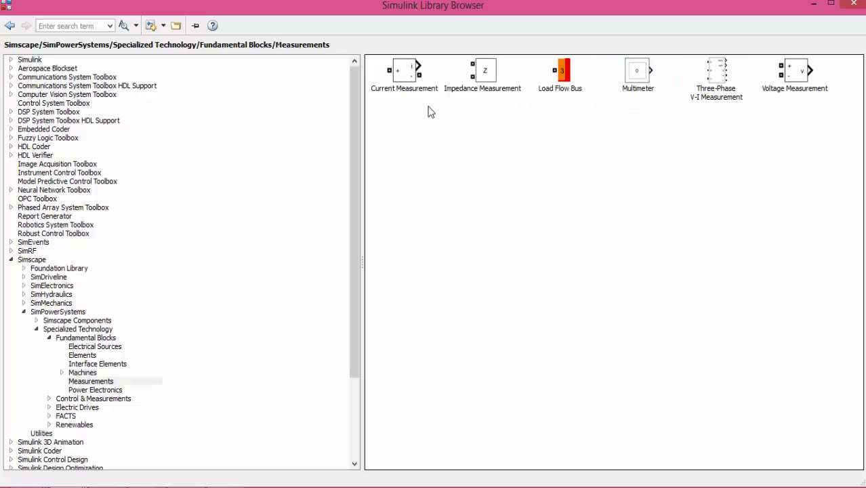
right_click(418, 82)
left_click(431, 89)
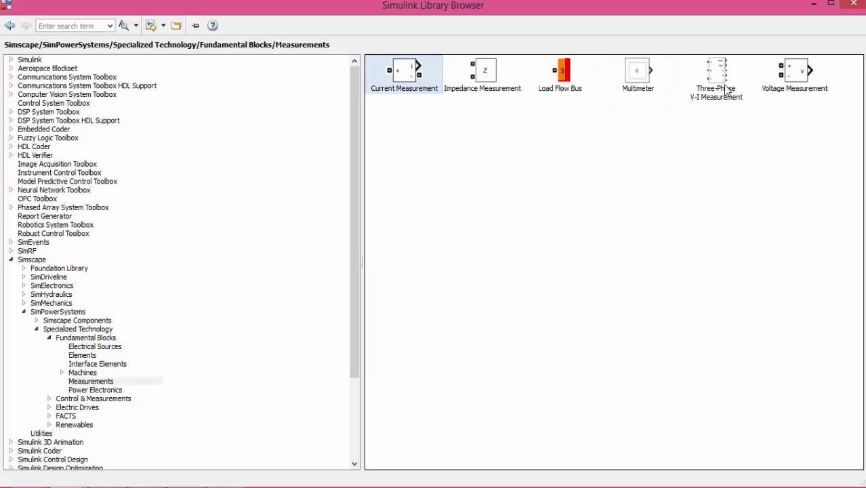
right_click(806, 71)
left_click(809, 76)
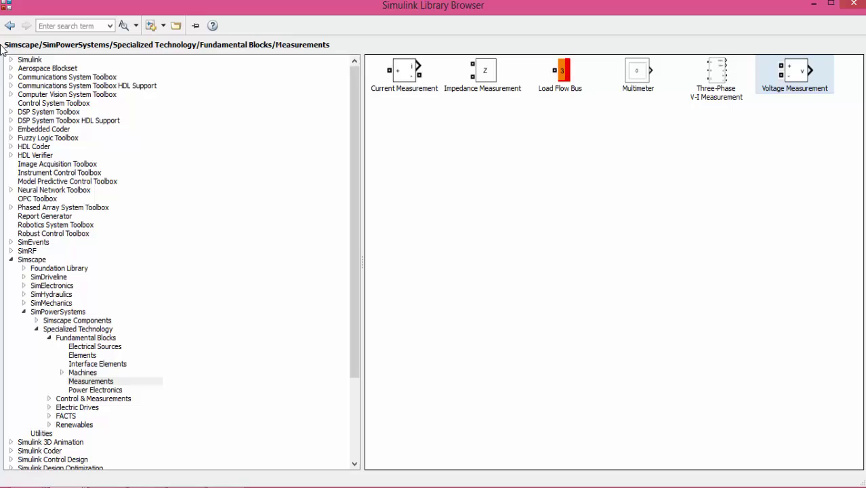
- Add the powergui block from Fundamental Blocks to the model
left_click(11, 26)
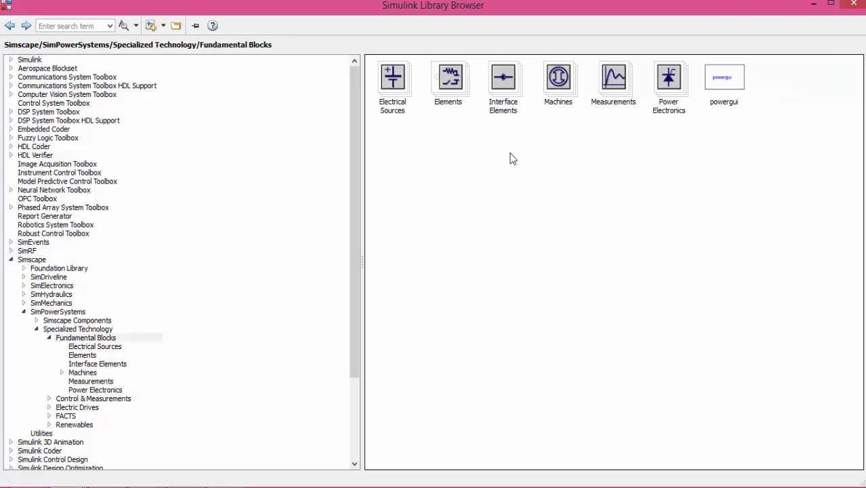
right_click(717, 83)
left_click(726, 93)
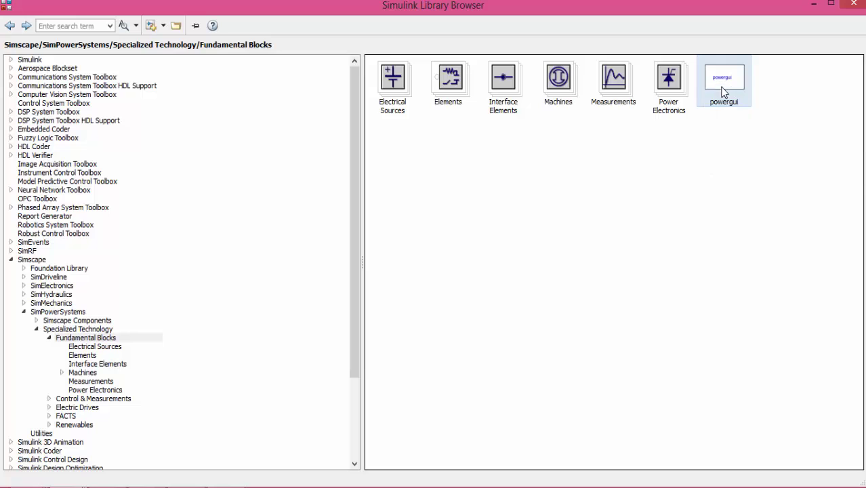
- Spread out the blocks: powergui upper right, Voltage Measurement right, source far left
left_click(813, 5)
left_click_drag(462, 291, 686, 173)
left_click_drag(442, 288, 577, 284)
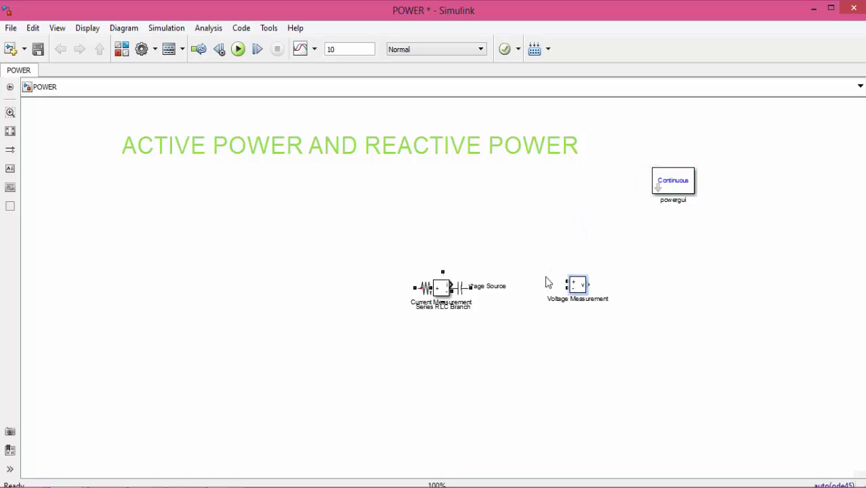
left_click_drag(447, 291, 205, 238)
left_click_drag(437, 283, 363, 290)
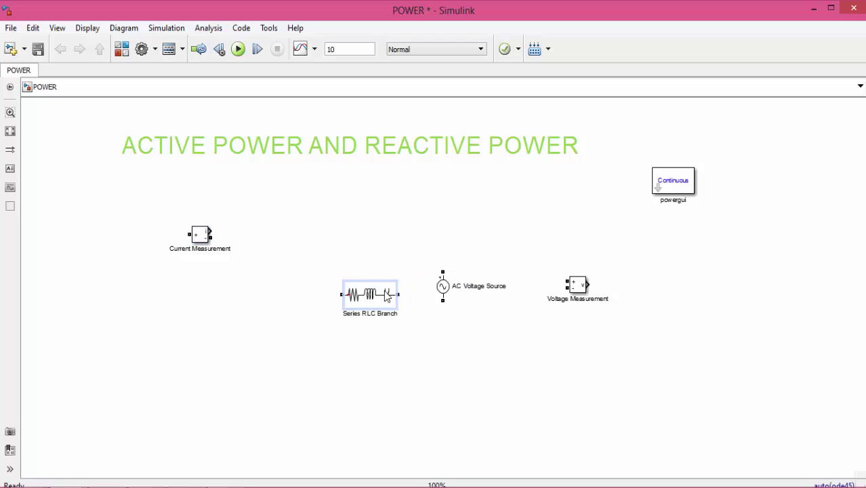
left_click_drag(437, 299, 87, 290)
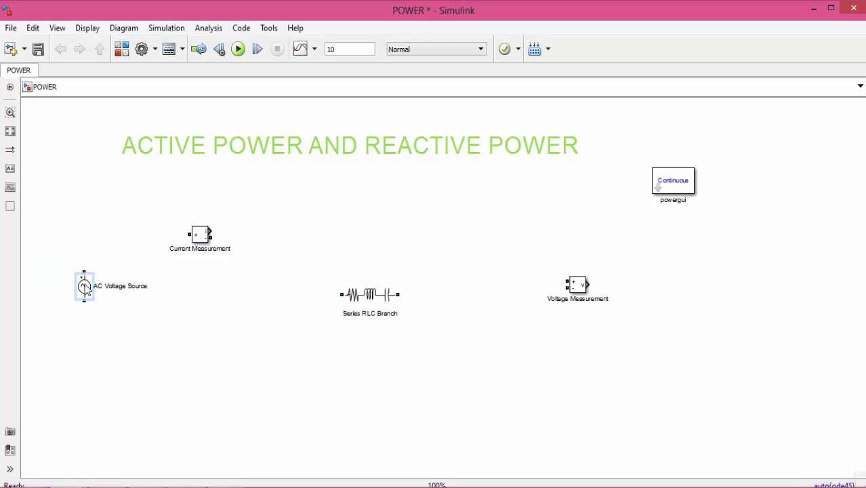
- Flip the Series RLC Branch and rotate it twice so it stands vertically
left_click(371, 293)
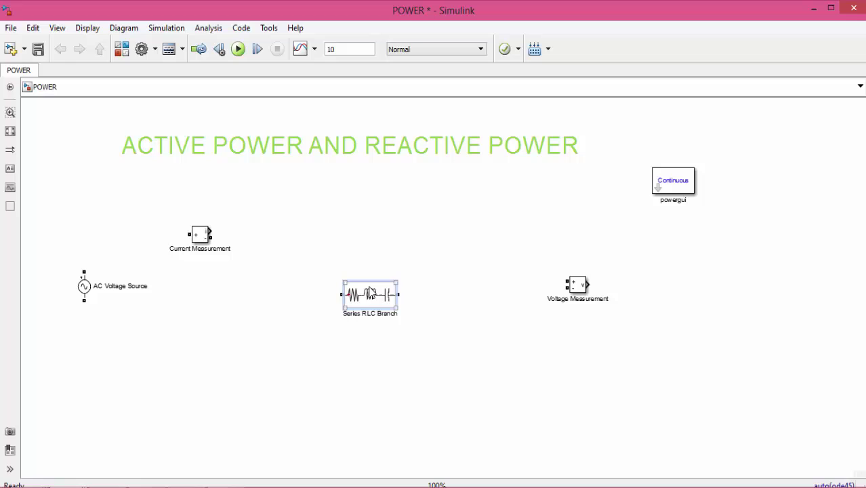
key("ctrl+i")
key("ctrl+r")
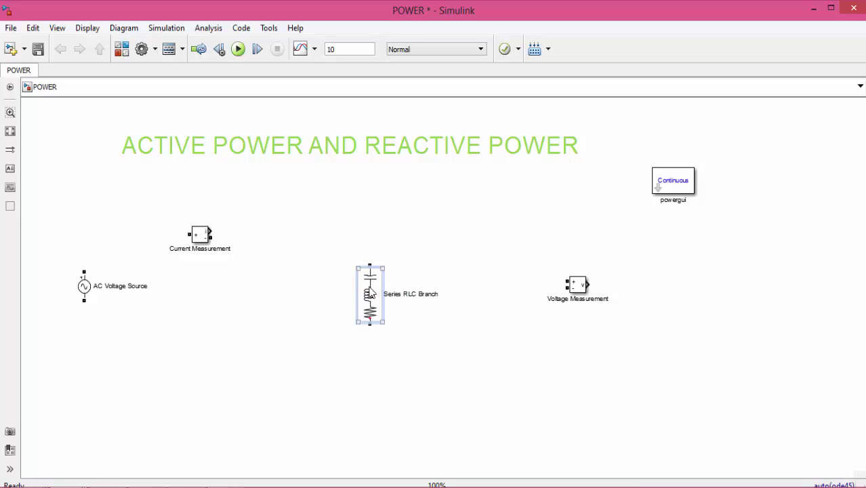
key("ctrl+r")
key("ctrl+r")
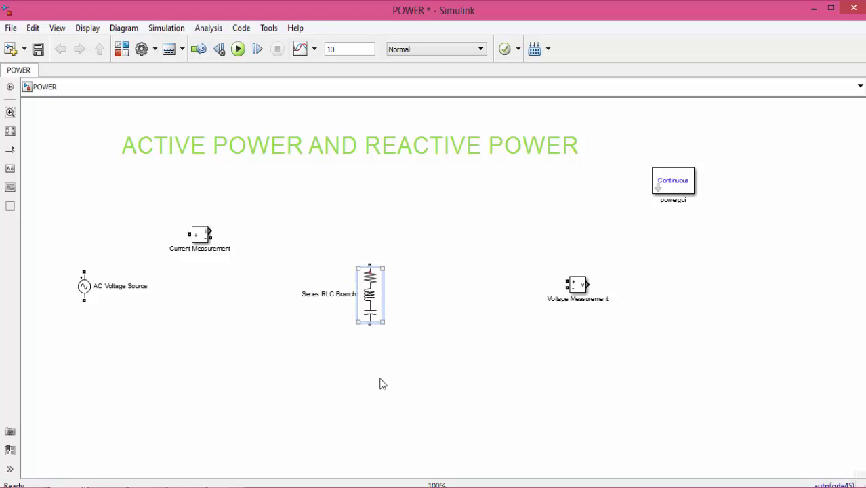
- Wire source to Current Measurement to RLC branch and back, with Voltage Measurement across RLC
left_click(378, 400)
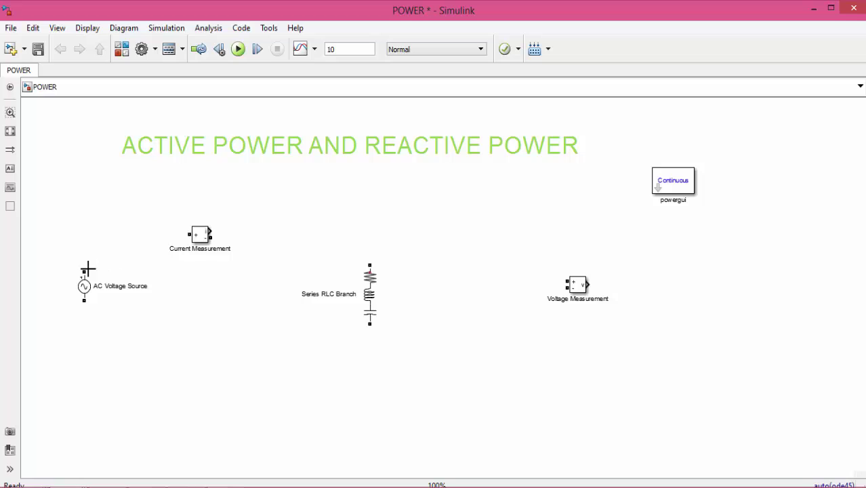
mouse_move(88, 269)
left_mouse_down()
mouse_move(211, 245)
mouse_move(191, 234)
mouse_move(344, 238)
mouse_move(370, 266)
left_mouse_up()
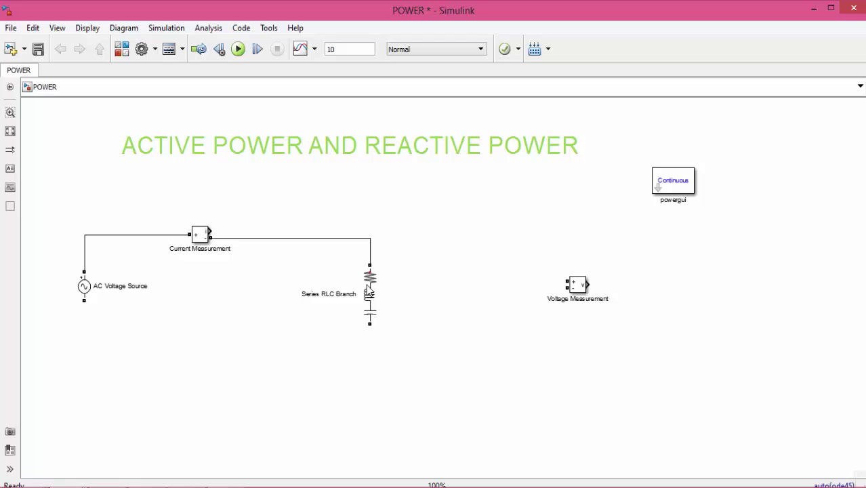
left_click(371, 324)
left_click_drag(371, 328, 82, 304)
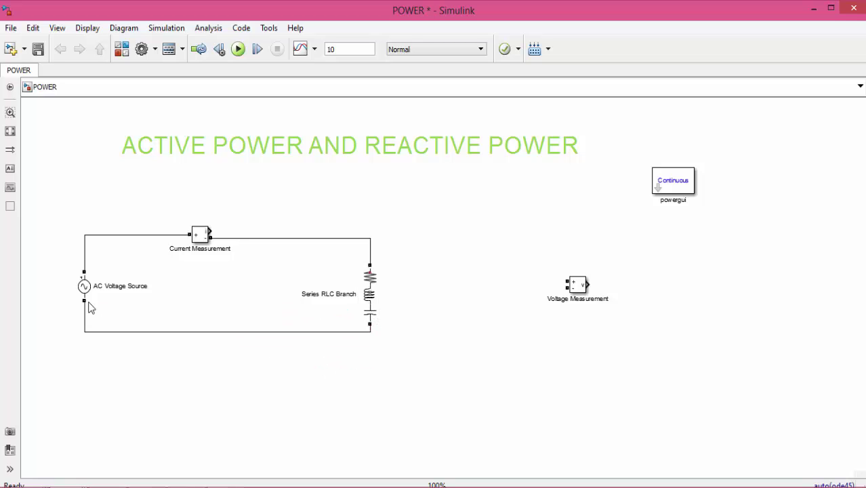
left_click_drag(581, 283, 370, 250)
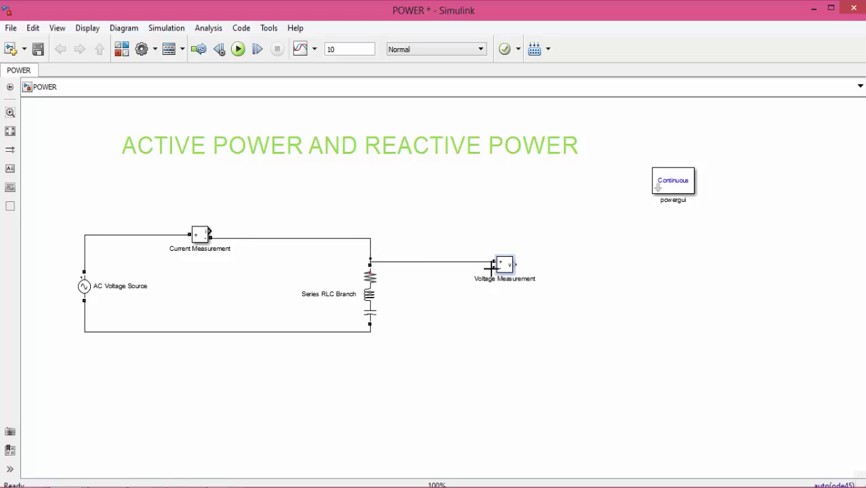
mouse_move(493, 267)
left_mouse_down()
mouse_move(437, 286)
mouse_move(370, 331)
left_mouse_up()
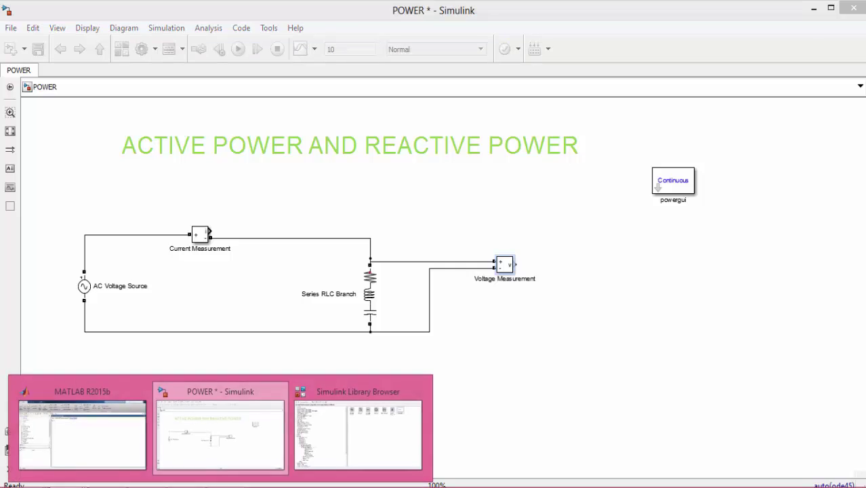
- Add the RMS block from Control & Measurements > Measurements to model POWER
left_click(310, 428)
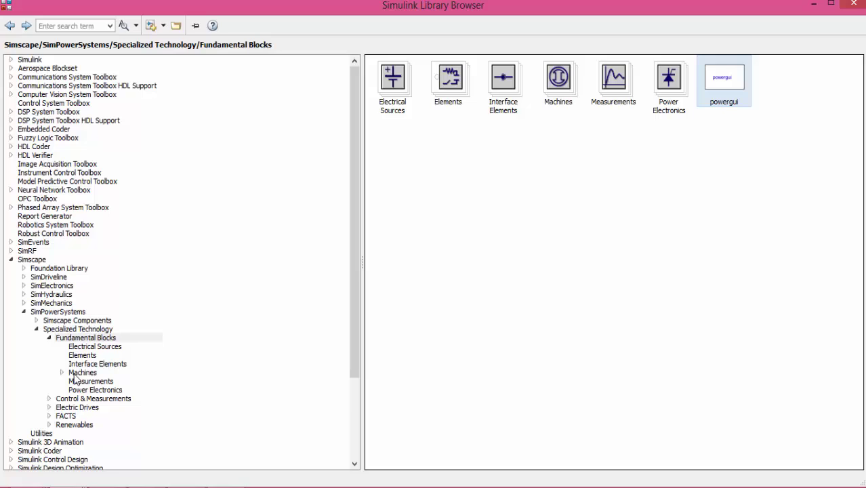
left_click(48, 338)
left_click(68, 347)
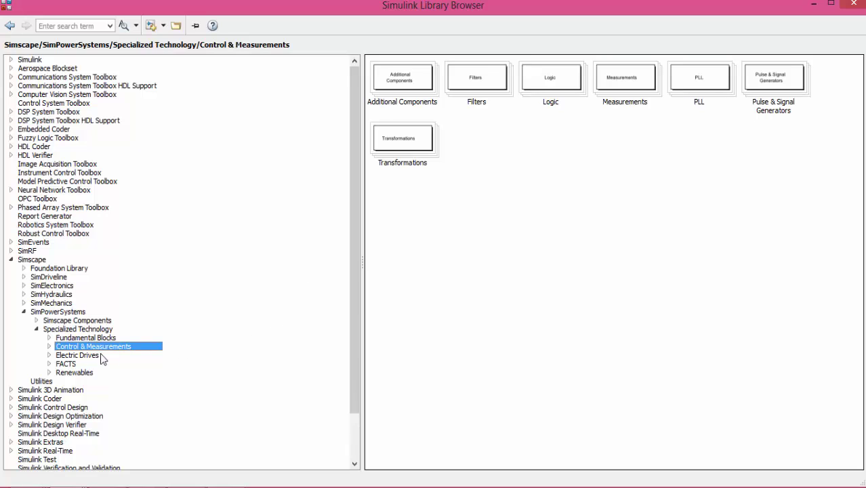
double_click(624, 78)
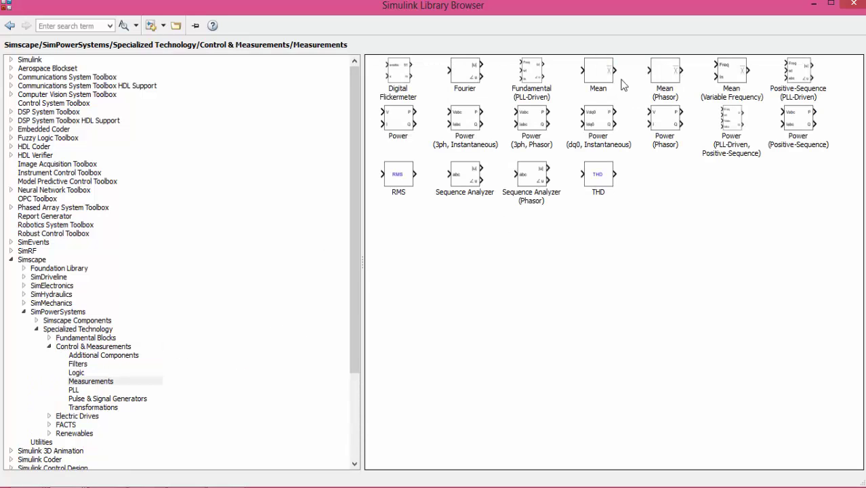
left_click(397, 183)
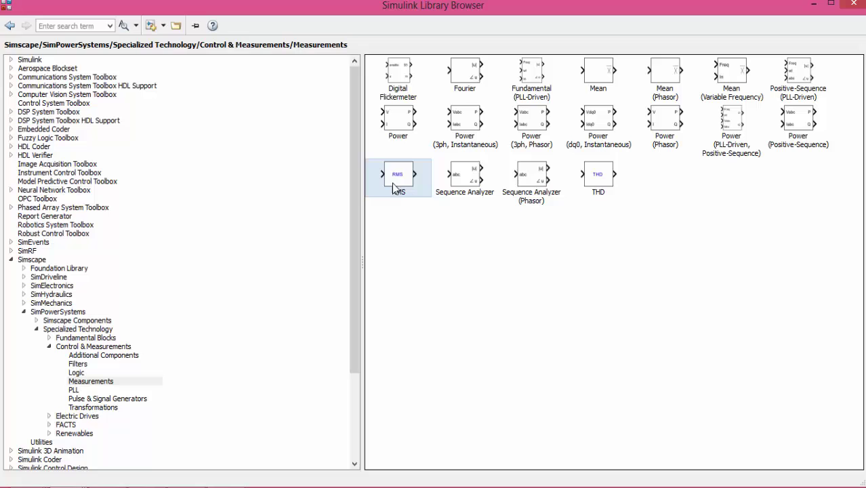
right_click(401, 182)
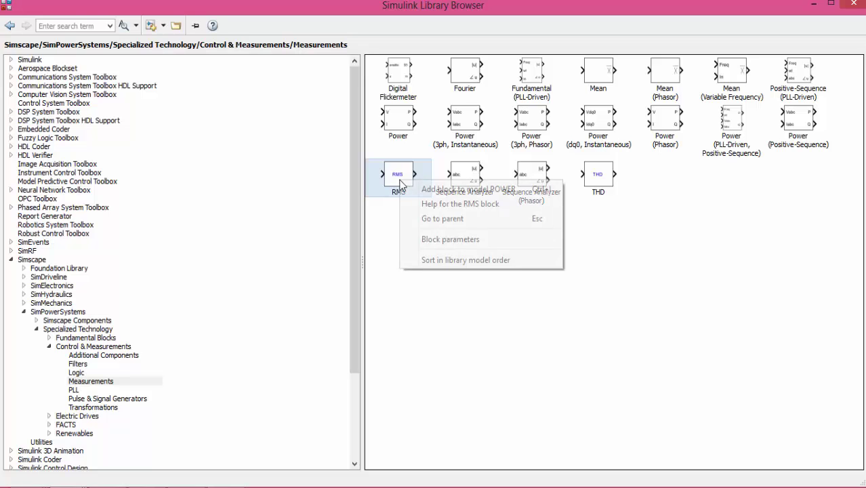
left_click(418, 194)
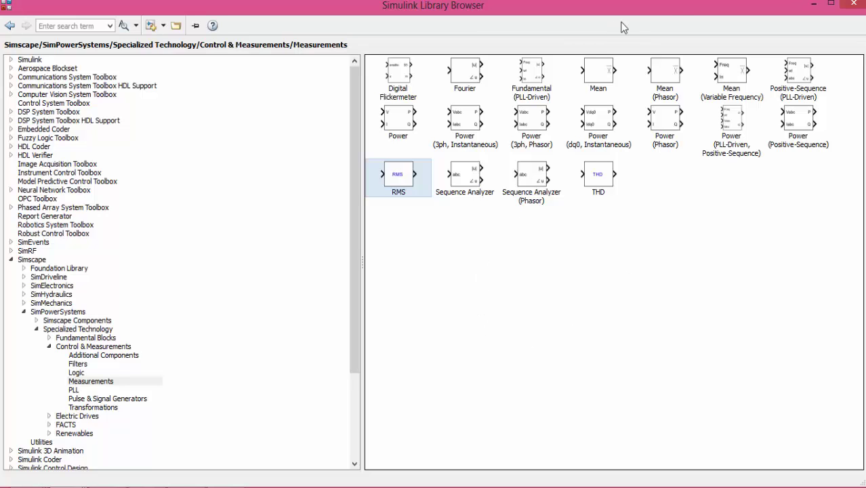
- Add the Power block from the same Measurements library to model POWER
double_click(743, 8)
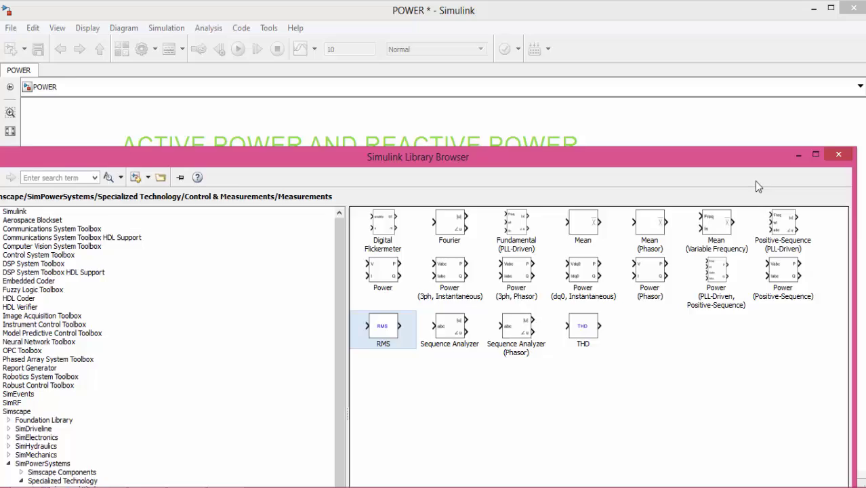
double_click(701, 270)
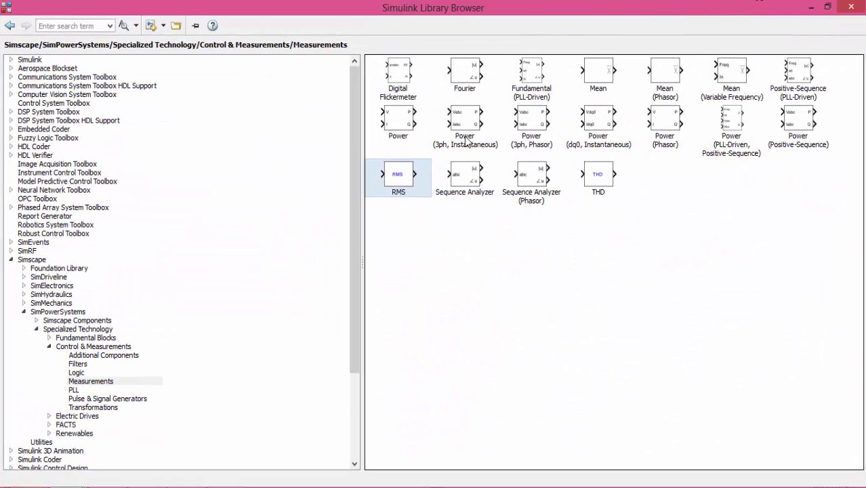
left_click(395, 132)
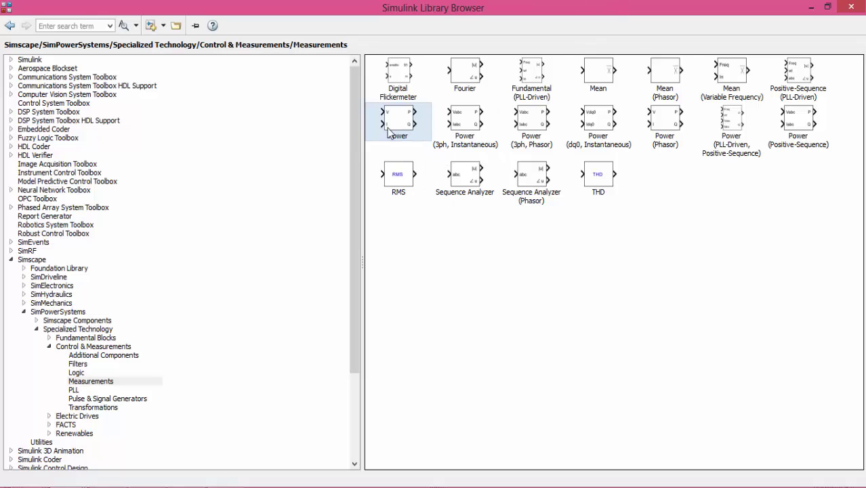
right_click(412, 136)
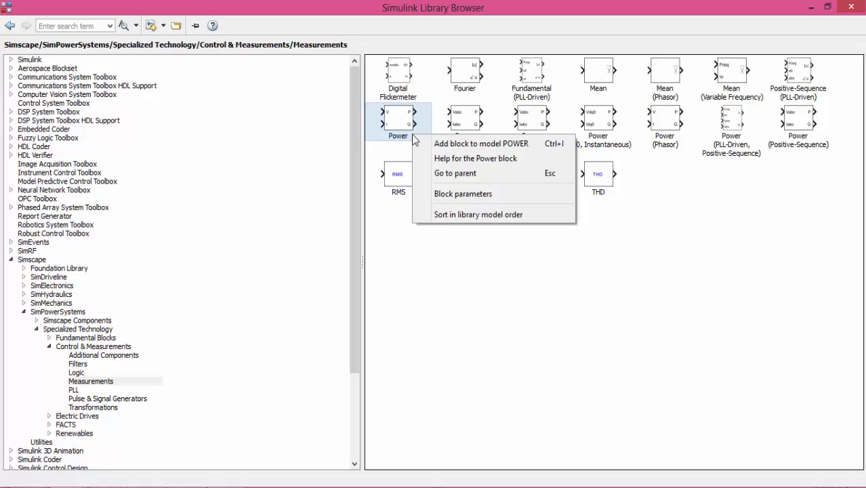
left_click(443, 141)
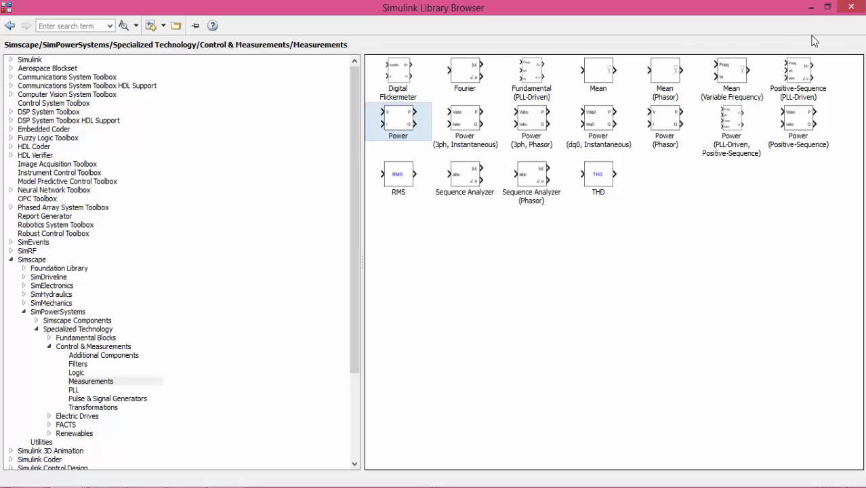
left_click(806, 12)
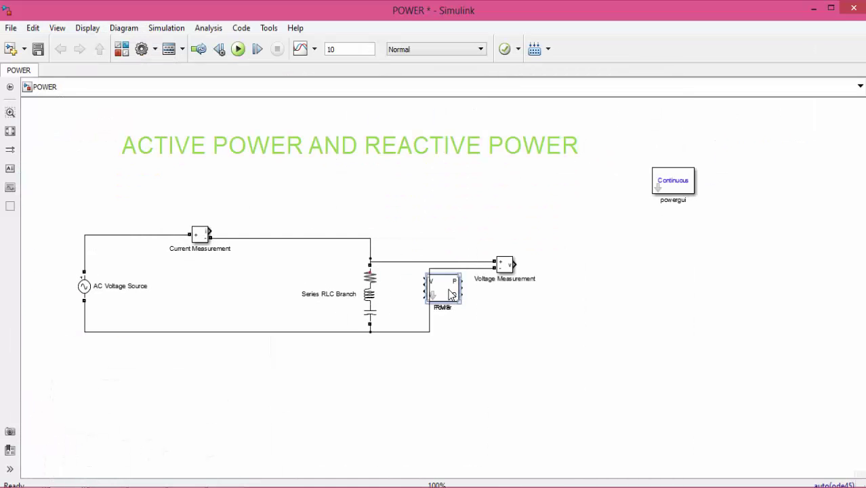
- Move the Power block to the far right and the RMS block up under the title
left_click_drag(450, 291, 795, 250)
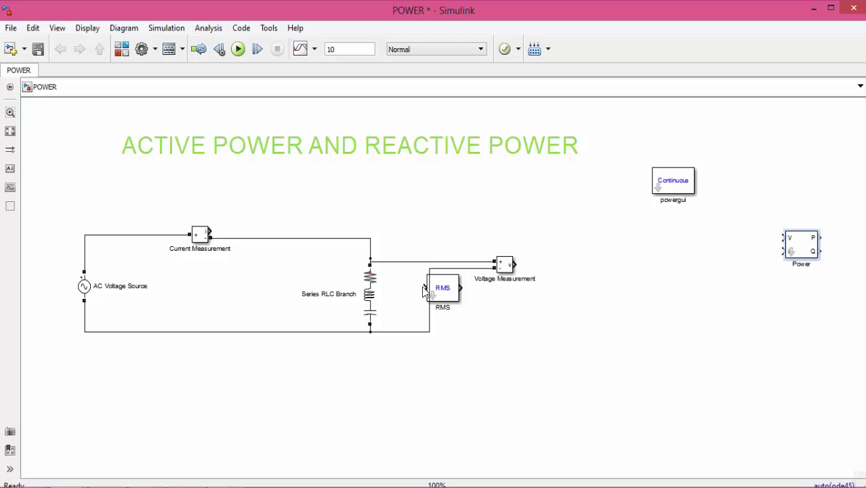
left_click_drag(442, 292, 289, 199)
left_click(289, 198)
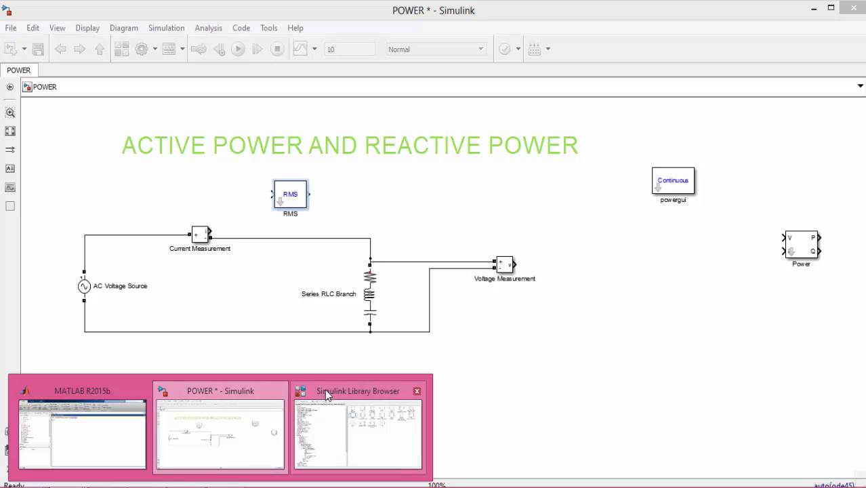
- Search the library for DISPLAY and add the Display block to model POWER
left_click(325, 389)
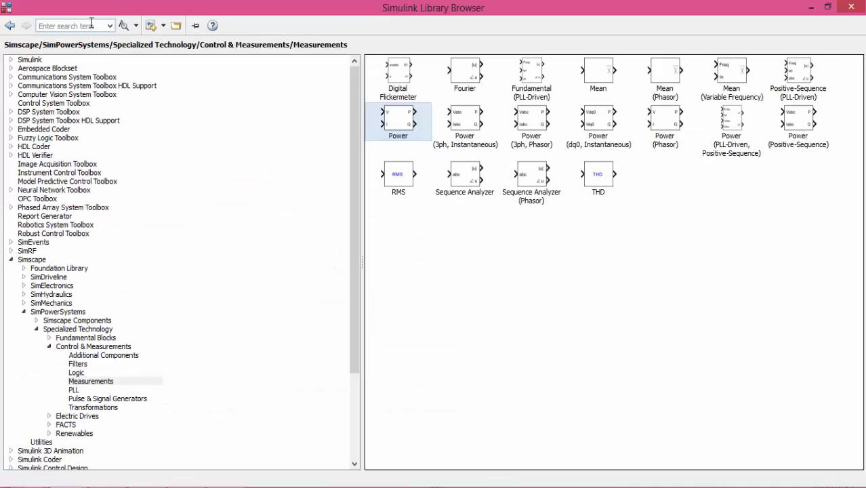
type("DISPLAY")
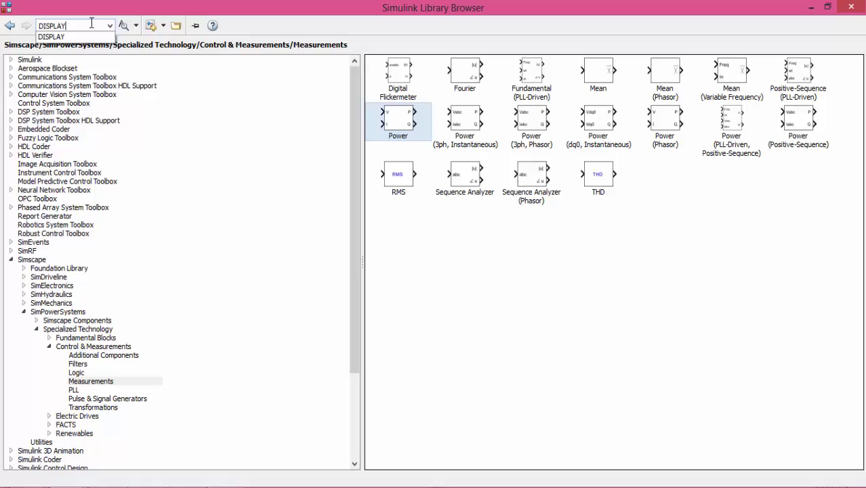
key("Return")
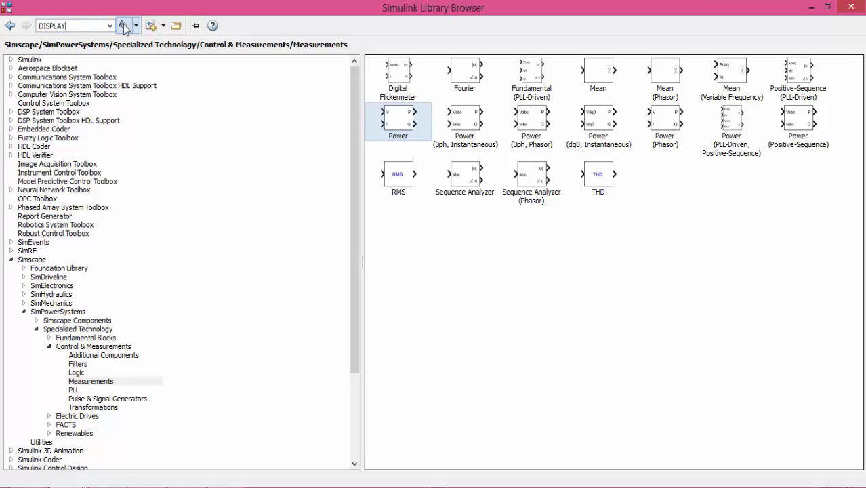
left_click(123, 26)
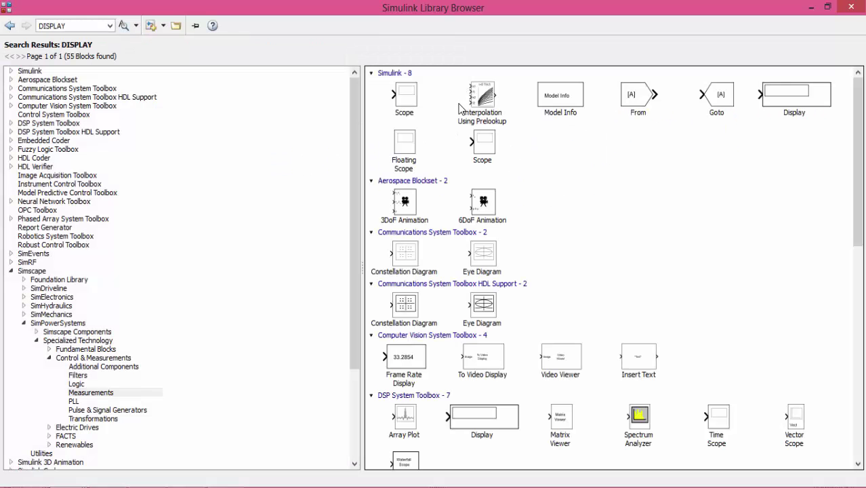
left_click(414, 107)
right_click(413, 107)
left_click(451, 108)
left_click(791, 89)
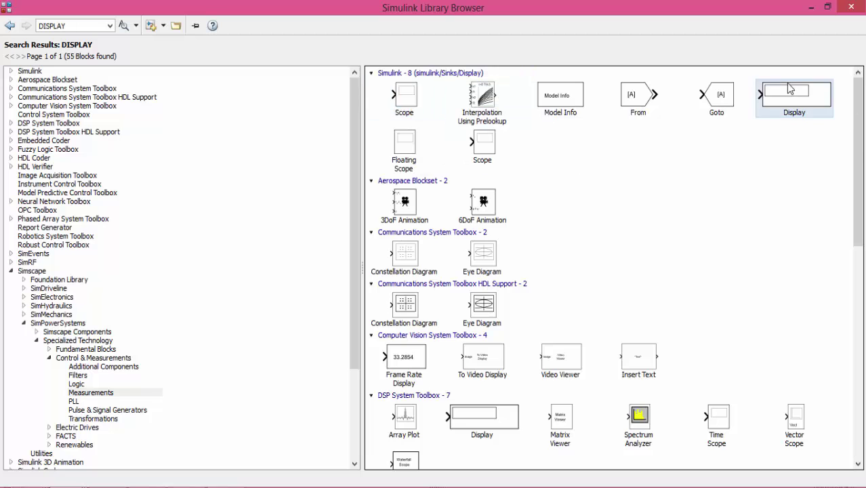
right_click(790, 88)
left_click(772, 90)
- Pull the Display block off the Scope, place Scope lower right, and reposition RMS
left_click(811, 7)
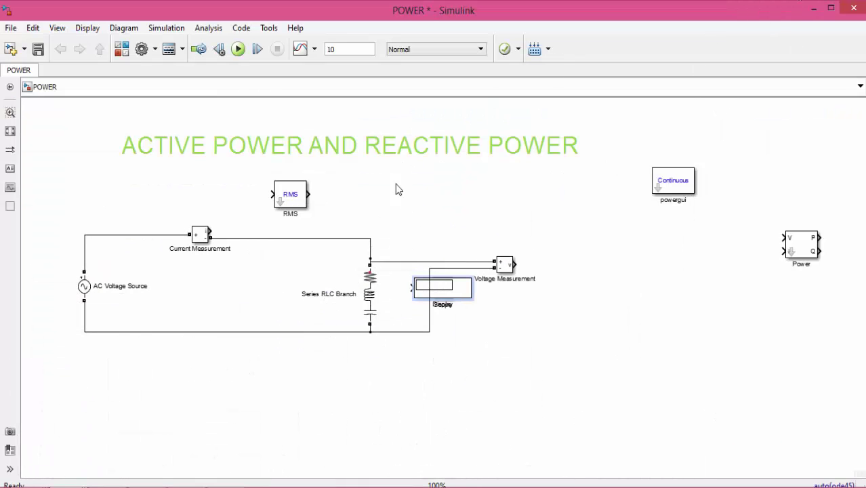
left_click_drag(445, 286, 691, 310)
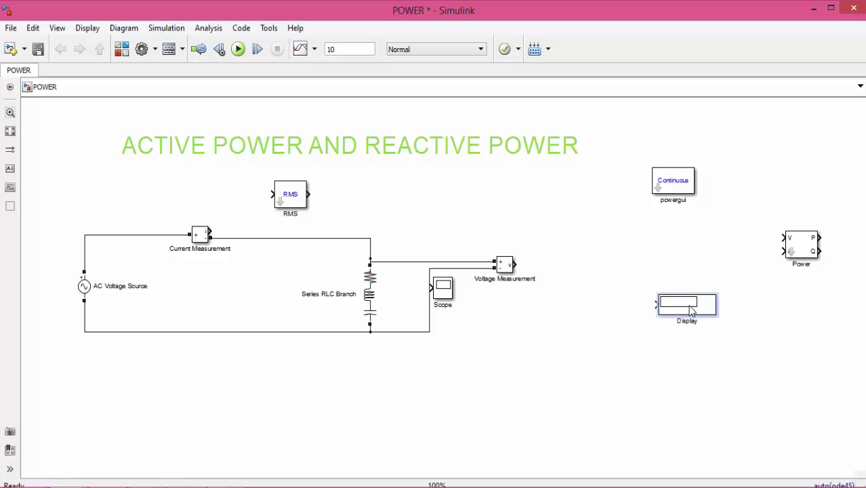
left_click_drag(445, 292, 701, 386)
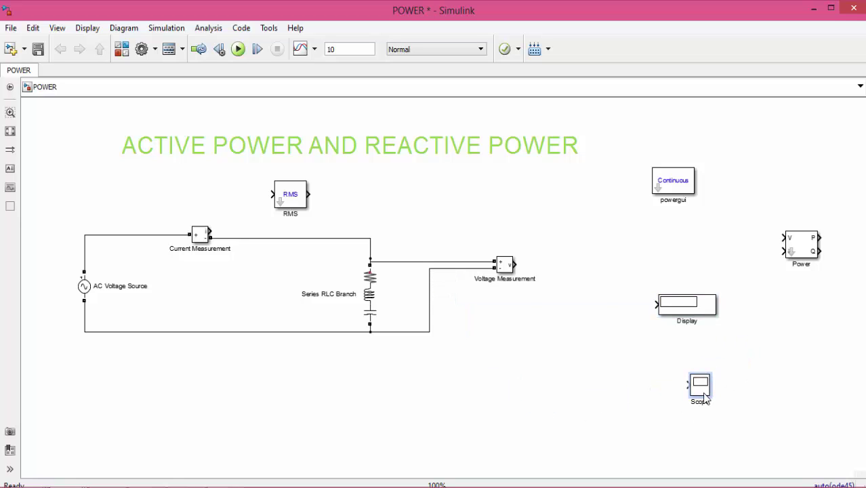
left_click_drag(709, 313, 811, 306)
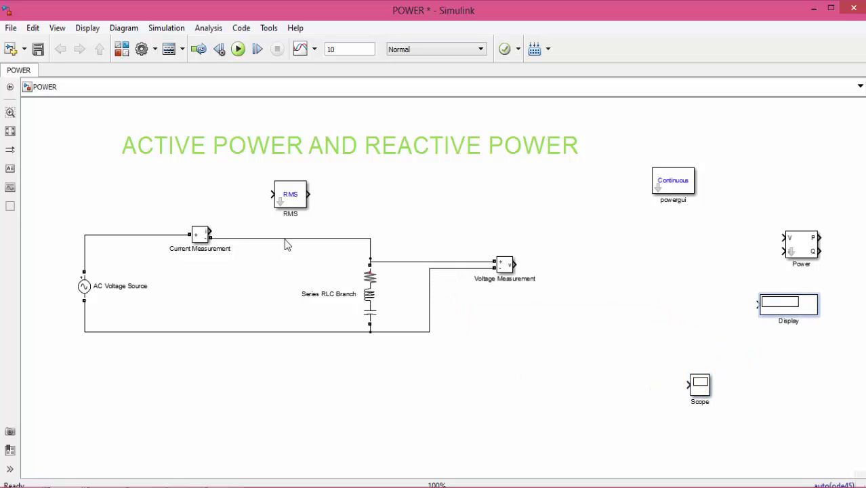
left_click(299, 197)
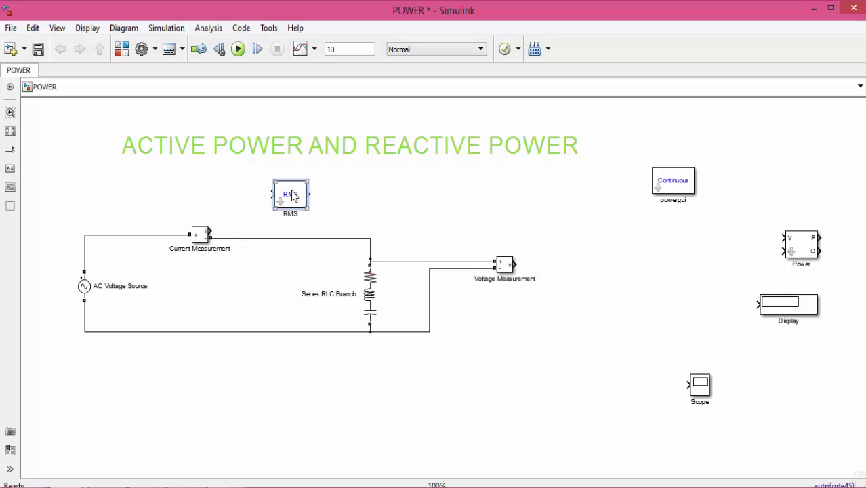
key("ctrl+z")
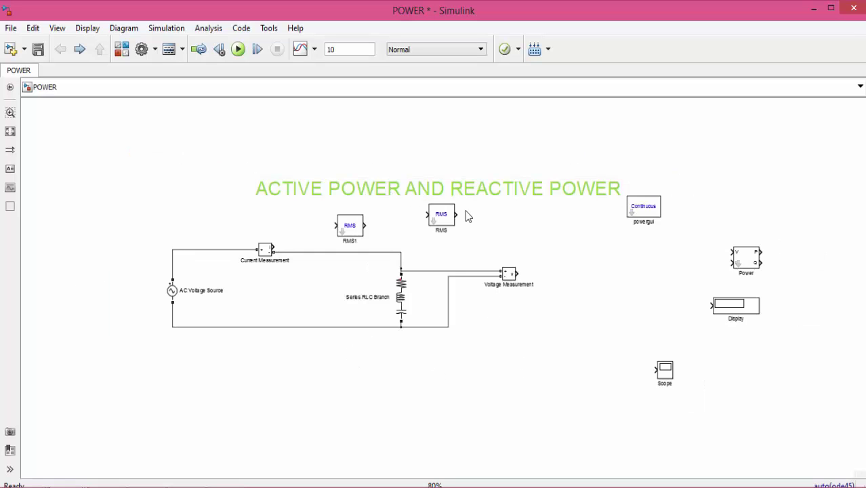
- Wire measured current through RMS1 into Display and voltage into the RMS block
left_click(441, 221)
left_click_drag(440, 221, 577, 279)
left_click(9, 131)
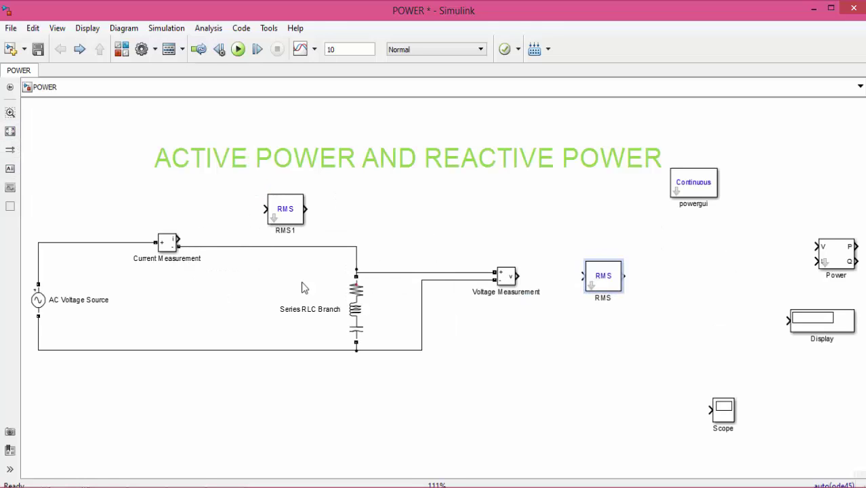
mouse_move(266, 209)
left_mouse_down()
mouse_move(155, 227)
mouse_move(181, 245)
left_mouse_up()
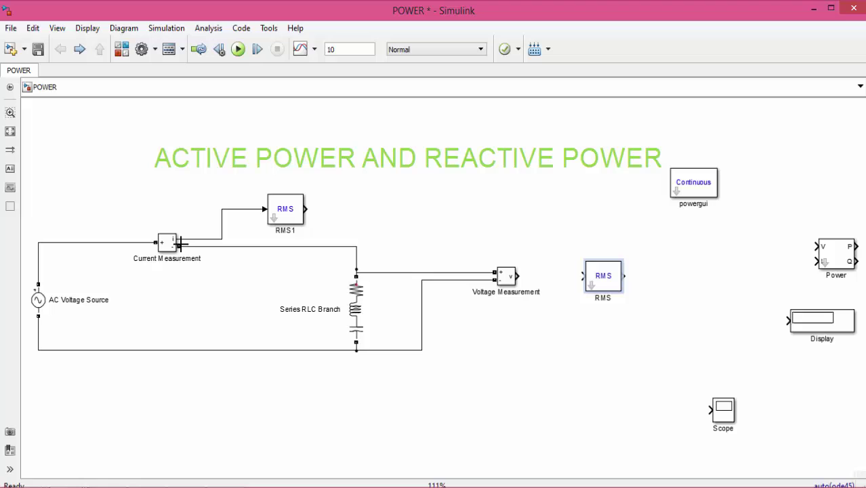
left_click_drag(838, 317, 754, 285)
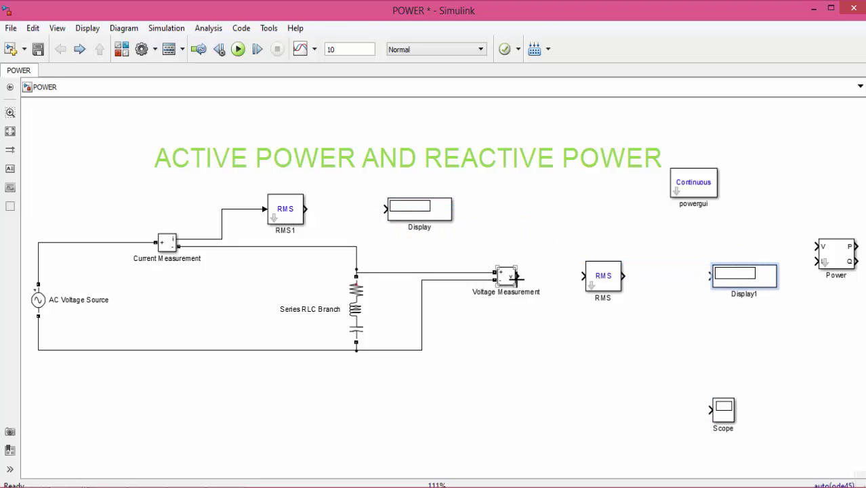
left_click_drag(519, 275, 720, 287)
left_click_drag(383, 209, 306, 208)
- Copy Display as Display2 fed from the voltage line, then align Scope and Power
left_click(436, 207)
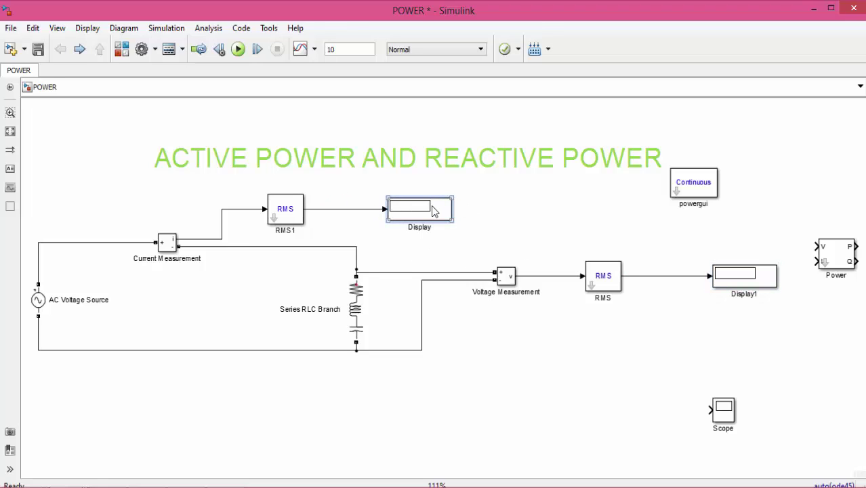
left_click_drag(434, 211, 666, 338)
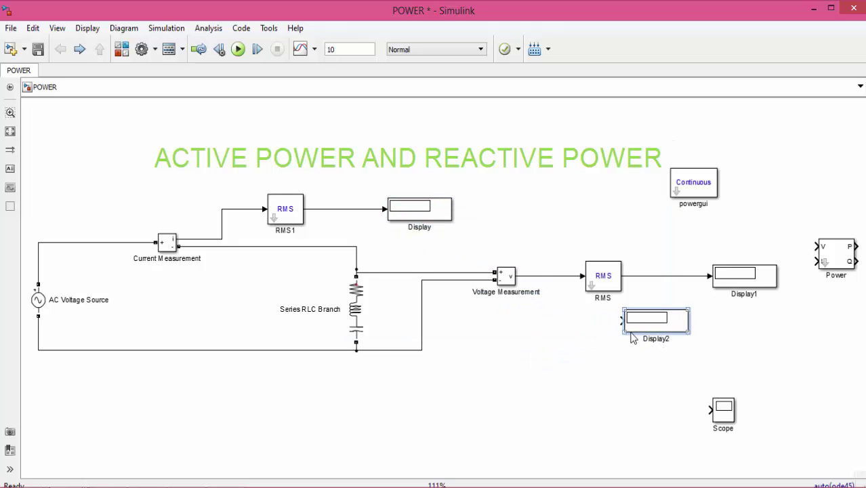
left_click_drag(622, 320, 572, 276)
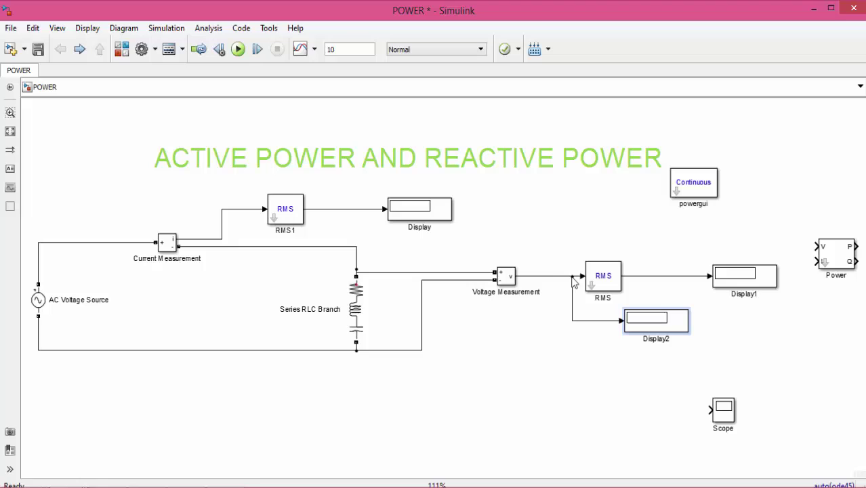
left_click_drag(668, 316, 755, 317)
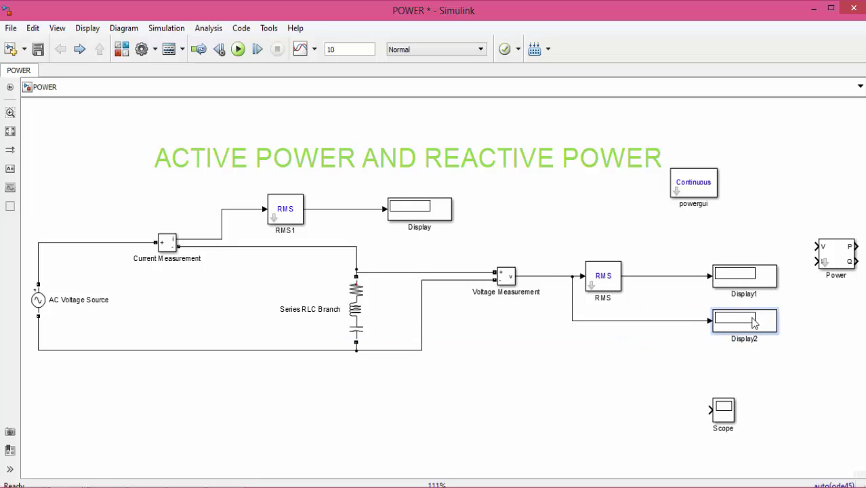
mouse_move(730, 422)
left_mouse_down()
mouse_move(587, 398)
mouse_move(729, 417)
left_mouse_up()
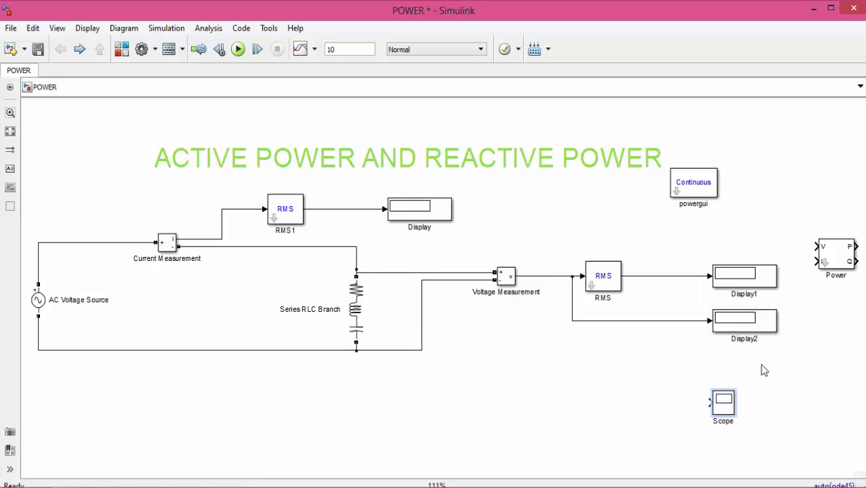
left_click_drag(832, 244, 502, 378)
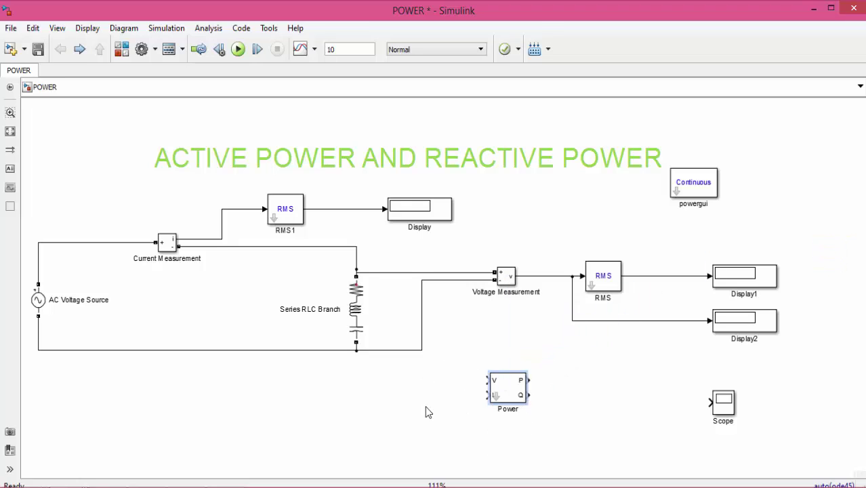
- Move the Power block up and connect its I input to the current measurement
mouse_move(497, 383)
left_mouse_down()
mouse_move(486, 364)
mouse_move(576, 378)
mouse_move(540, 345)
mouse_move(543, 276)
left_mouse_up()
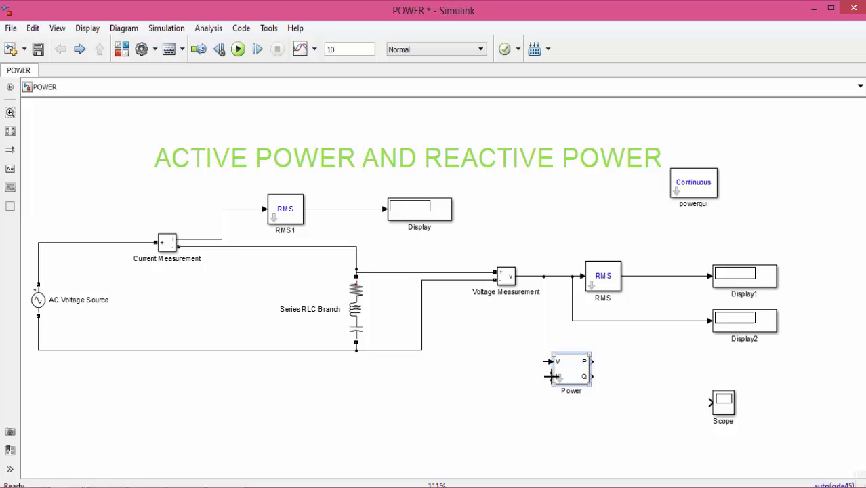
mouse_move(552, 377)
left_mouse_down()
mouse_move(535, 377)
mouse_move(379, 261)
mouse_move(236, 231)
mouse_move(195, 241)
left_mouse_up()
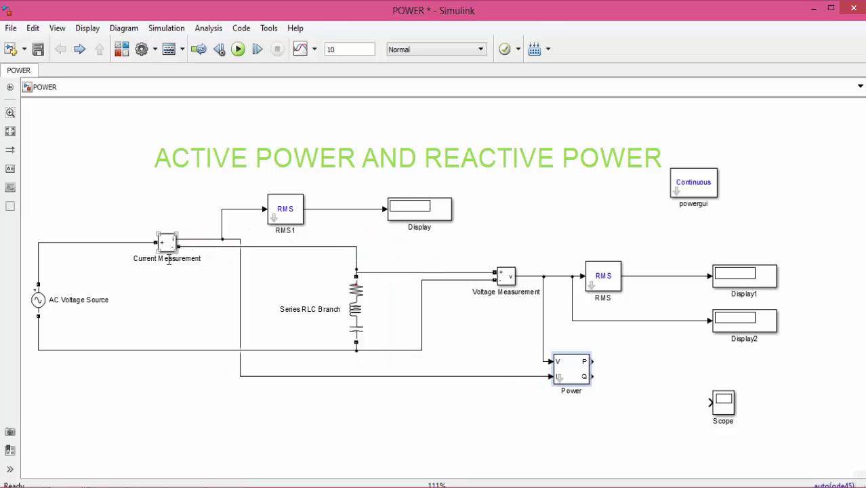
left_click(579, 368)
- Align the Scope level with the Power block's P and Q outputs
left_click_drag(721, 416, 716, 384)
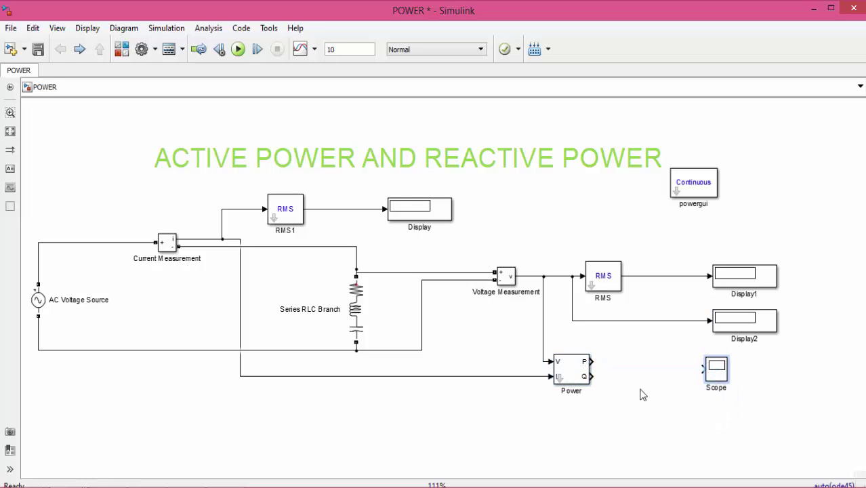
left_click(584, 362)
left_click(708, 373)
left_click(589, 371)
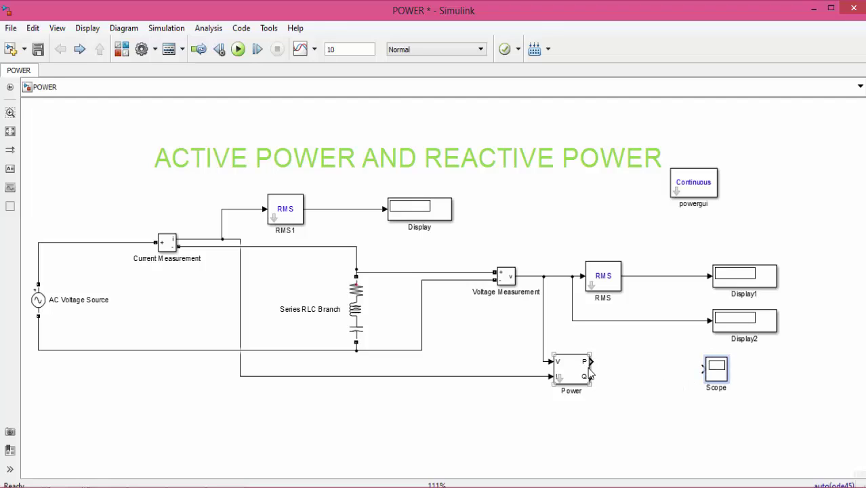
left_click(706, 374)
- Open the Scope window and set its number of input ports to 2
left_click(745, 468)
left_click(720, 373)
double_click(720, 373)
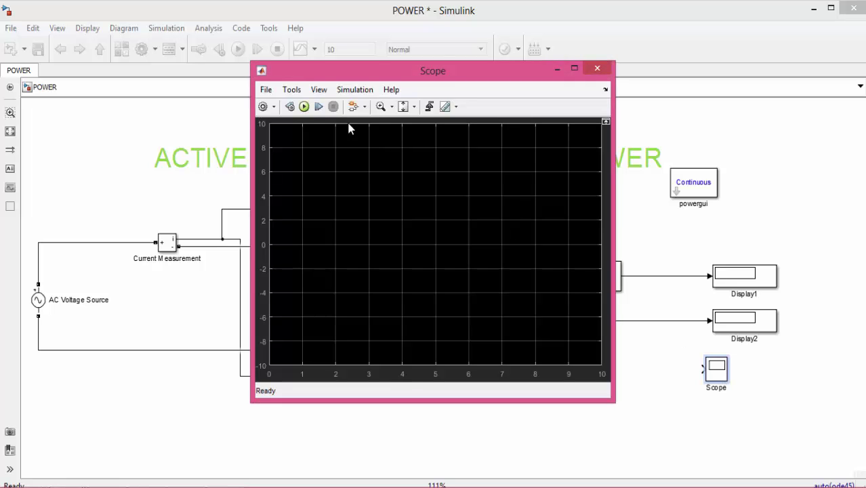
left_click(268, 90)
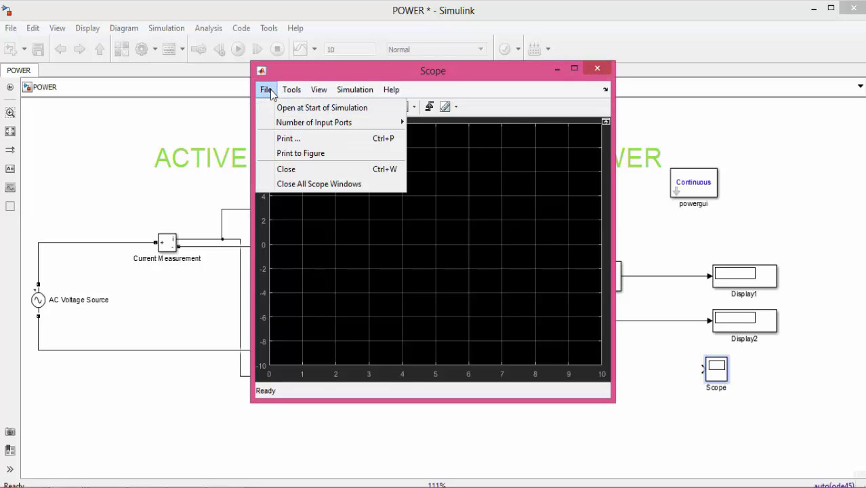
mouse_move(286, 127)
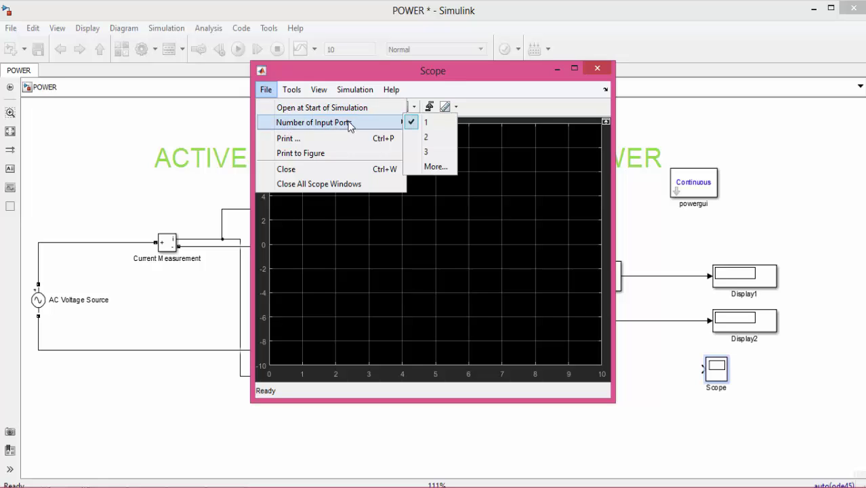
left_click(428, 135)
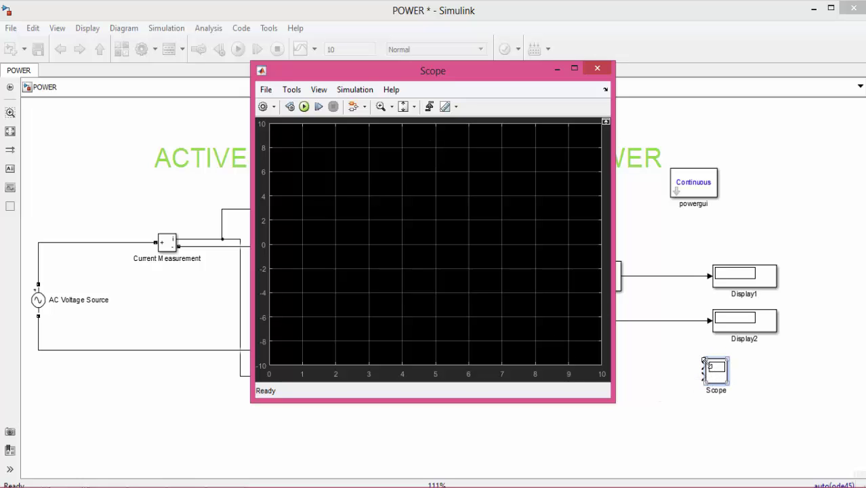
- Try three inputs, return the Scope to 2 input ports, and close its window
left_click(265, 90)
left_click(291, 89)
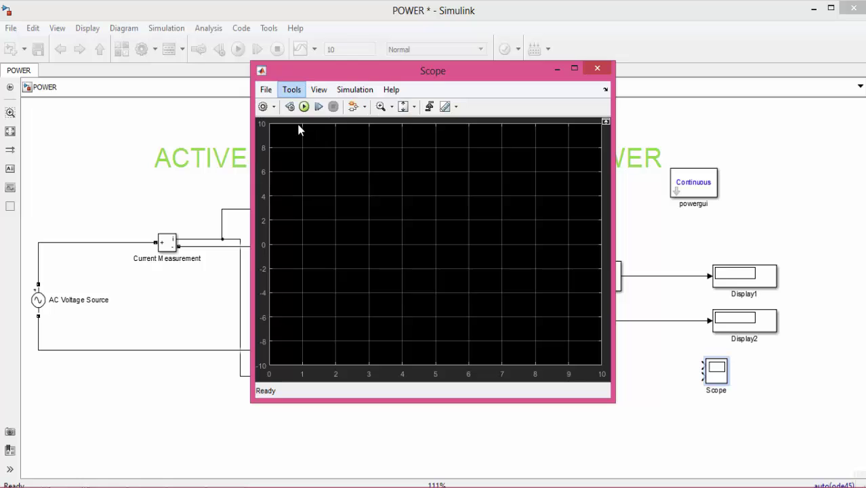
left_click(266, 89)
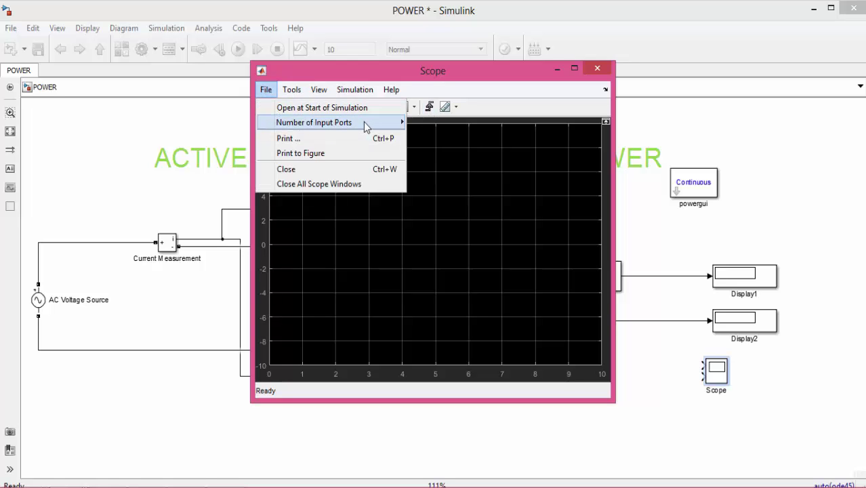
mouse_move(366, 124)
left_click(433, 149)
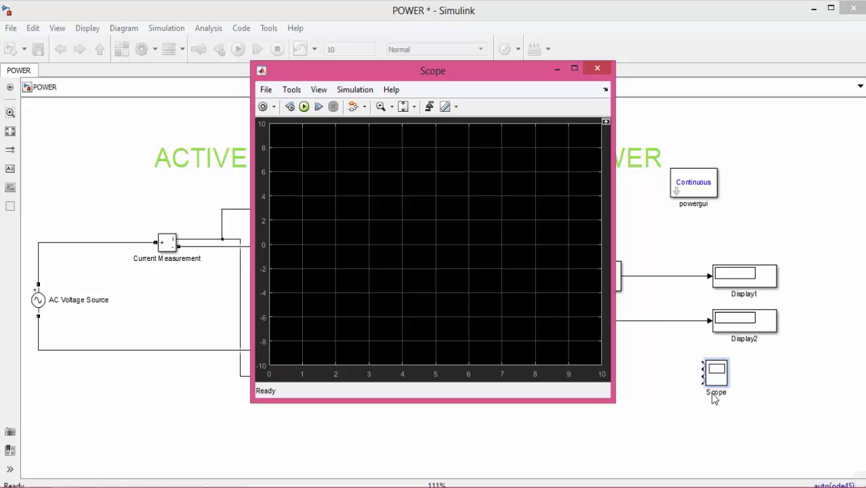
left_click(265, 89)
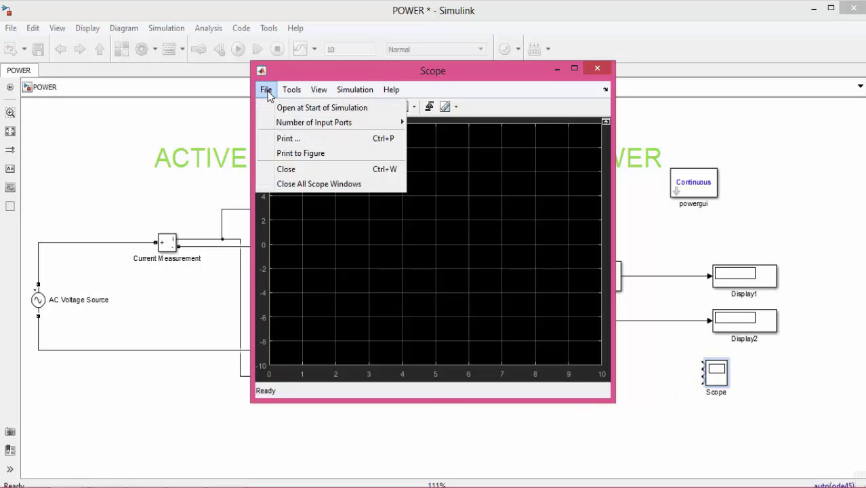
mouse_move(395, 129)
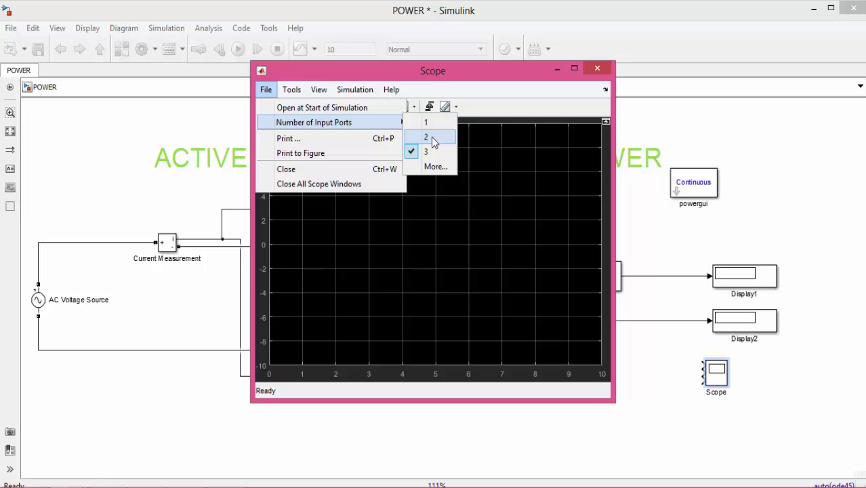
left_click(427, 138)
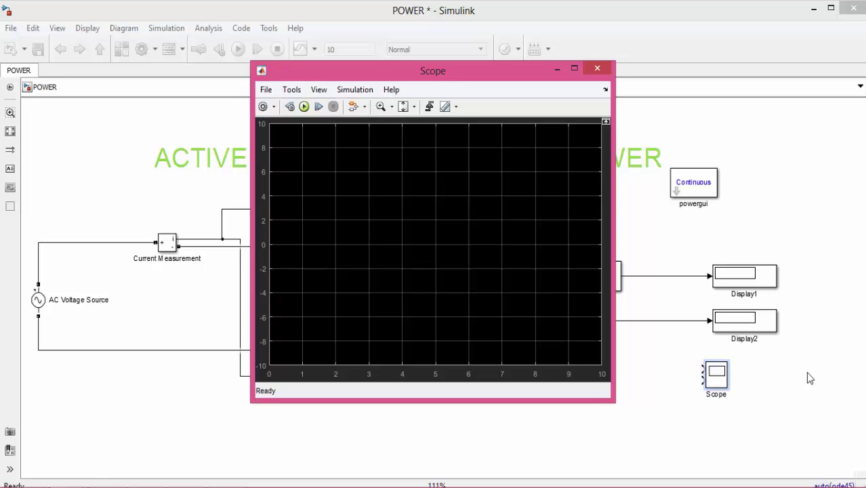
left_click(597, 69)
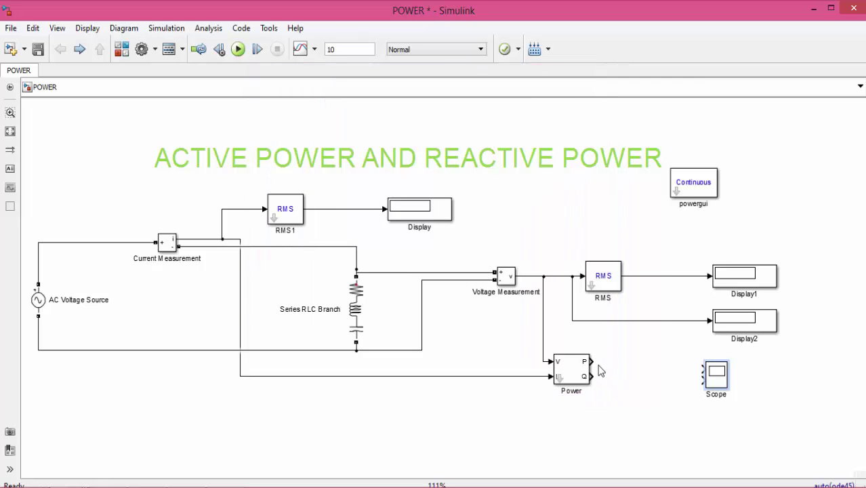
- Wire Power's P output to Scope input 1 and Q output to Scope input 2
mouse_move(592, 361)
left_mouse_down()
mouse_move(691, 350)
mouse_move(705, 358)
mouse_move(703, 370)
left_mouse_up()
left_click_drag(591, 377, 714, 375)
left_click(716, 379)
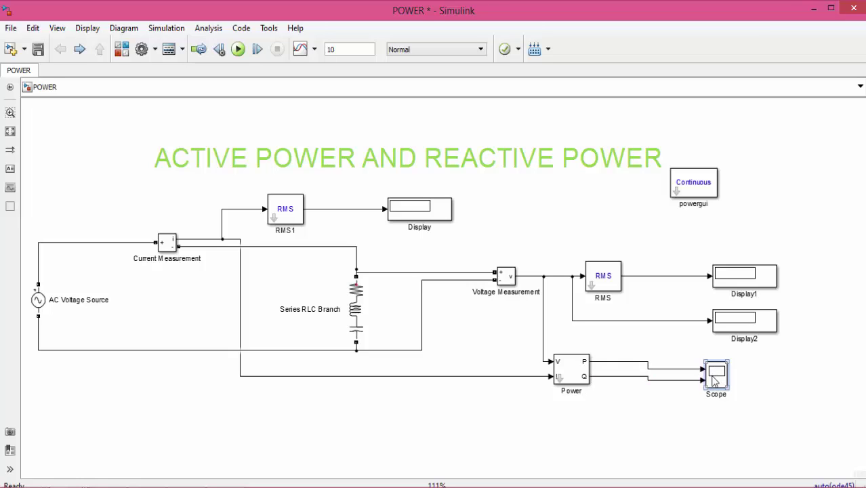
- Give the AC Voltage Source a peak amplitude of 320 and a frequency of 50 Hz
double_click(38, 301)
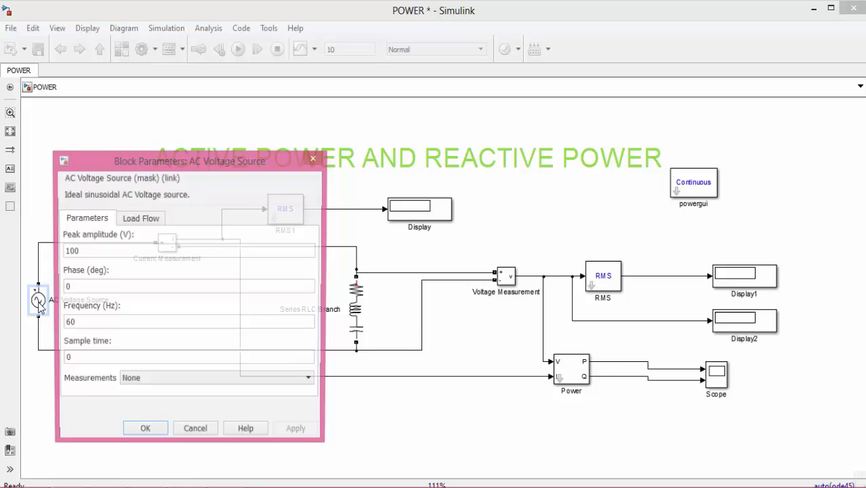
double_click(111, 254)
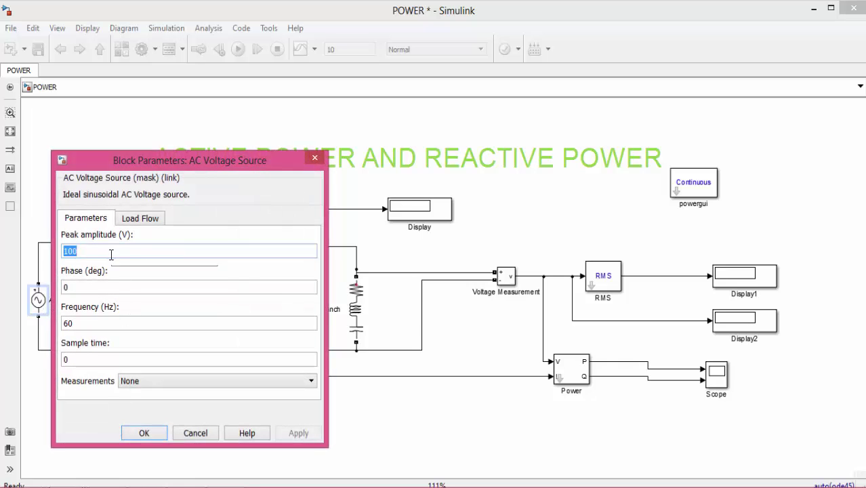
type("320")
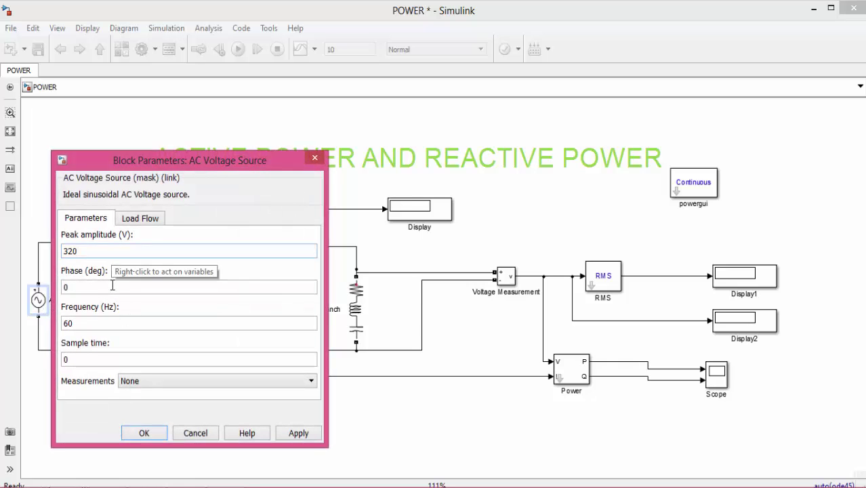
double_click(112, 324)
type("50")
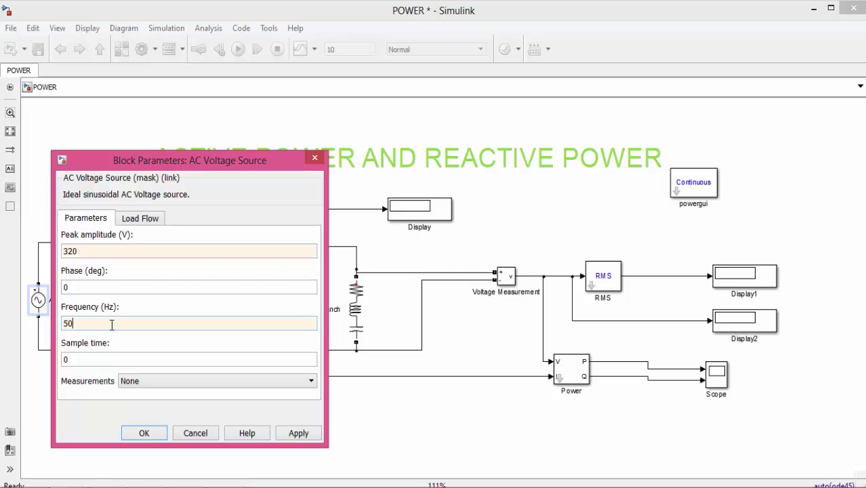
left_click(297, 433)
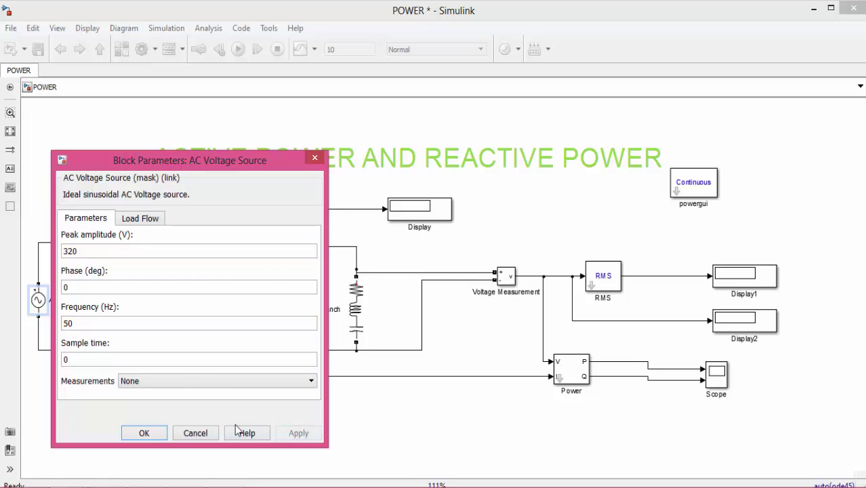
left_click(142, 432)
- Change the Series RLC Branch type to RL with resistance 10 Ω
double_click(357, 300)
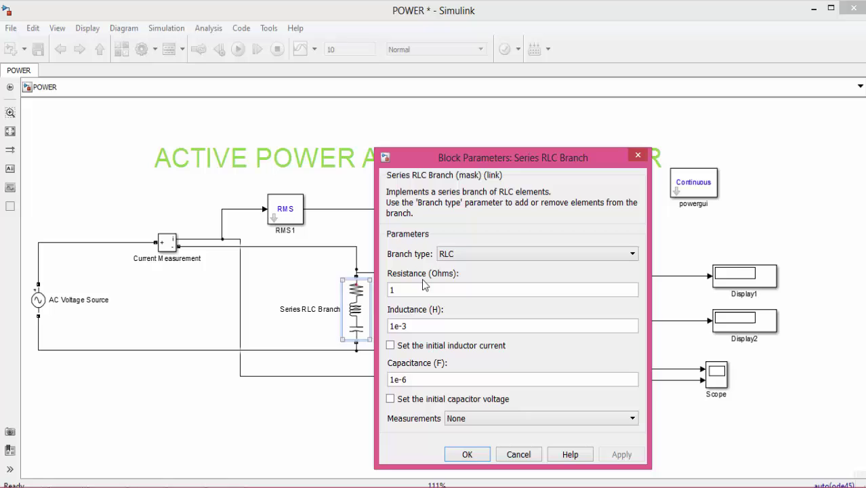
left_click(448, 258)
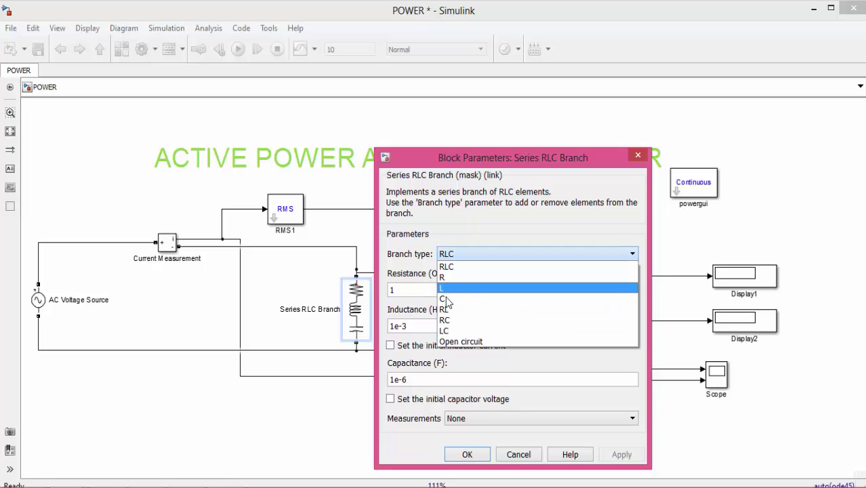
left_click(445, 309)
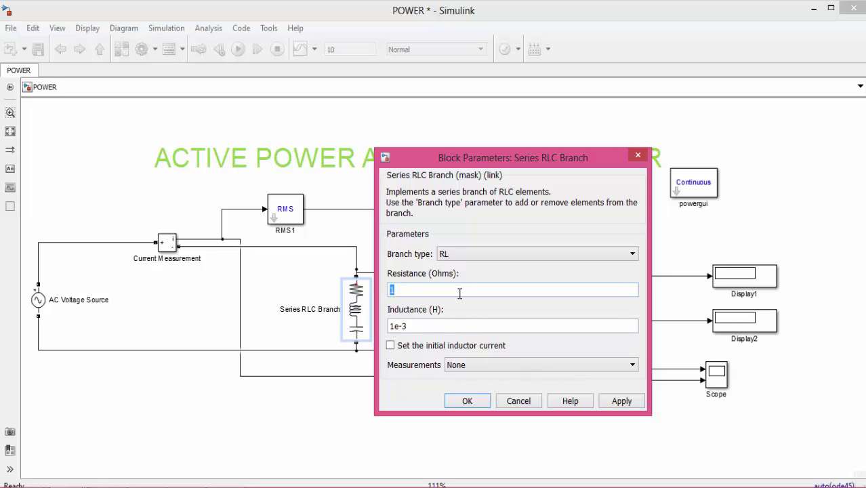
type("10")
left_click(620, 400)
left_click(467, 401)
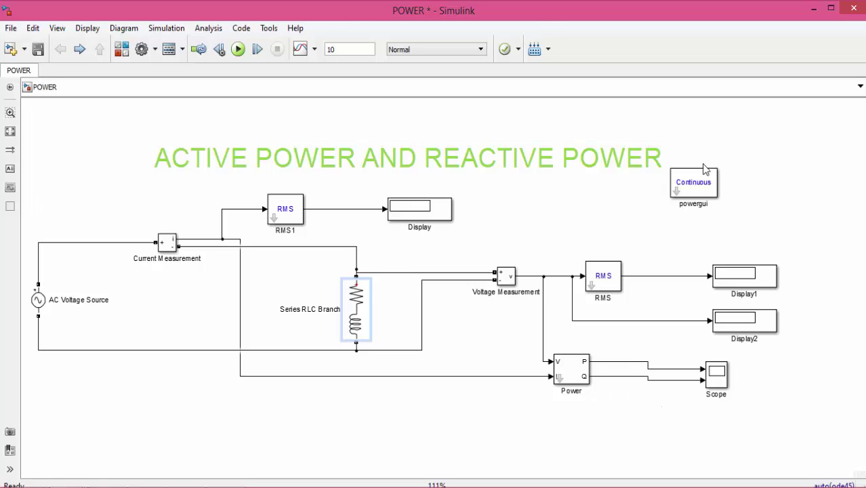
- Run the simulation and check the displays read 23.63 A and 235.4 V RMS
double_click(318, 49)
left_click(238, 50)
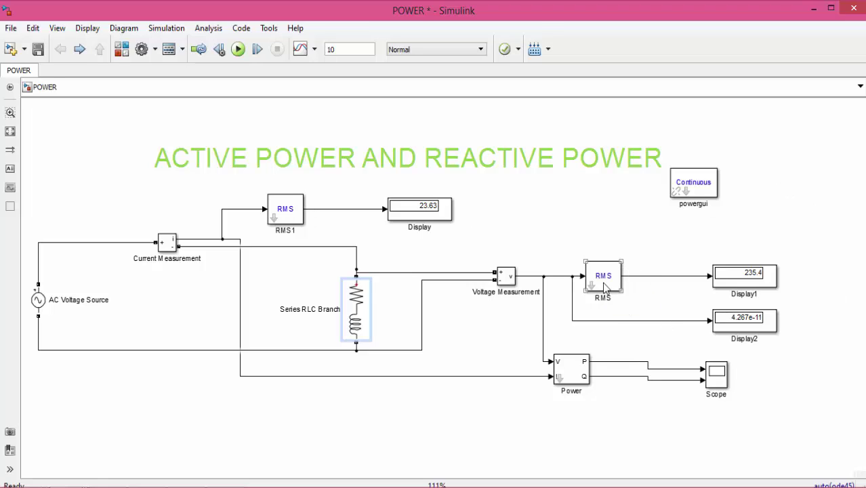
left_click(746, 327)
left_click(773, 360)
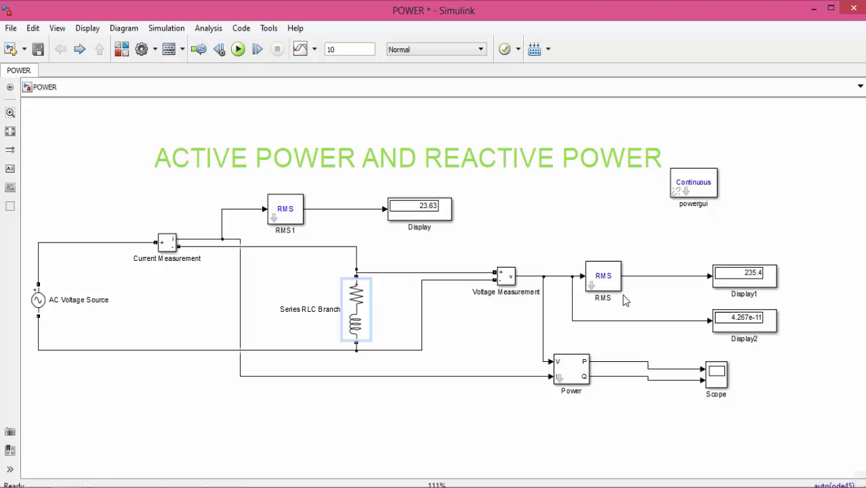
left_click(605, 280)
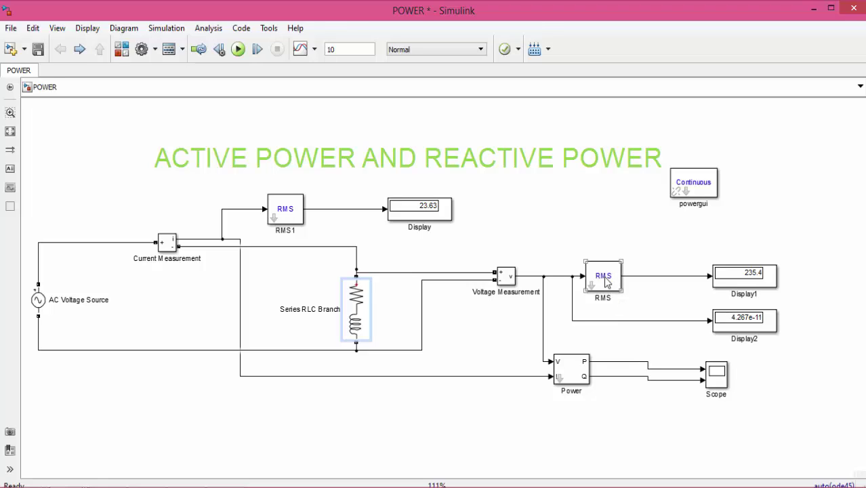
left_click(505, 278)
left_click(584, 378)
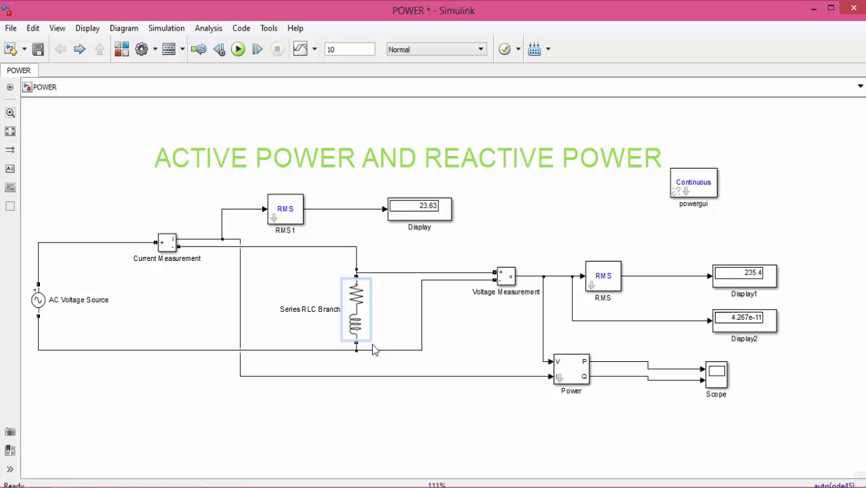
- Open the Scope maximized to view active power oscillating about 3900–5500 and reactive power near zero
left_click(718, 384)
double_click(718, 385)
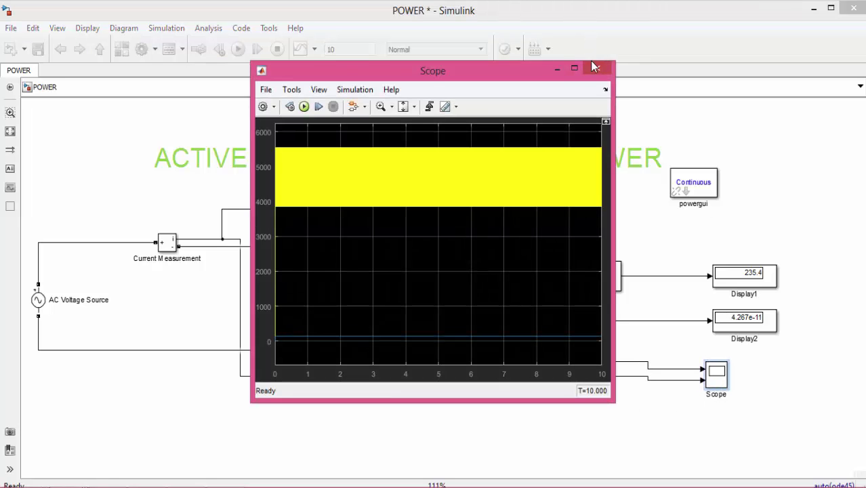
left_click(574, 67)
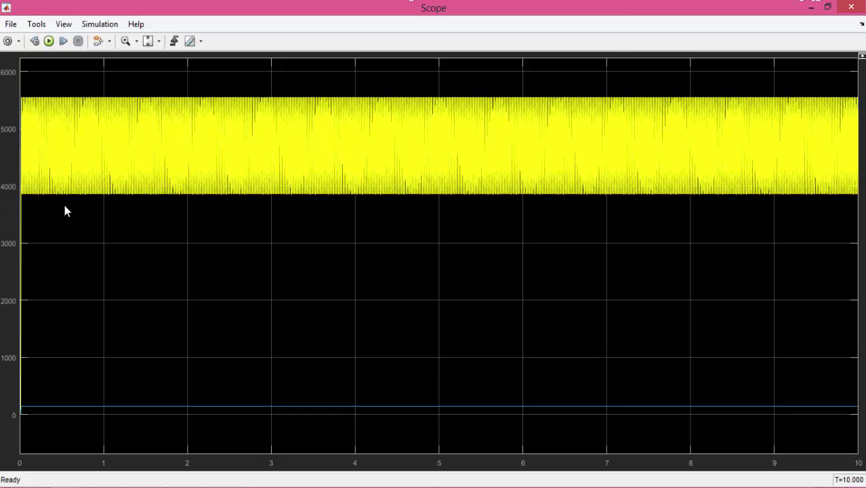
left_click(157, 42)
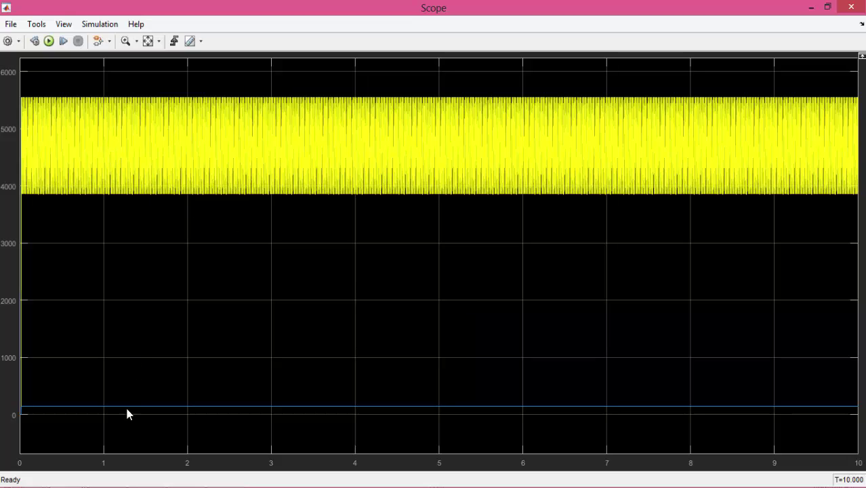
left_click(18, 42)
- Set the Scope layout to a 2-row by 1-column grid
left_click(12, 91)
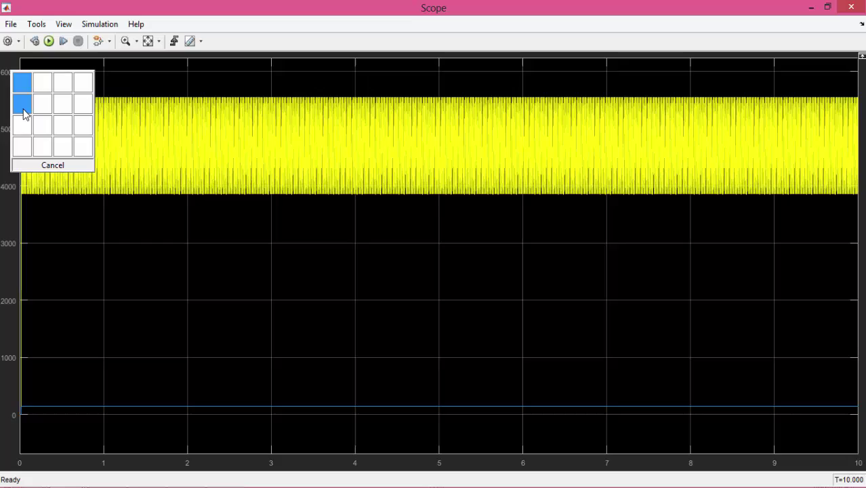
left_click(24, 113)
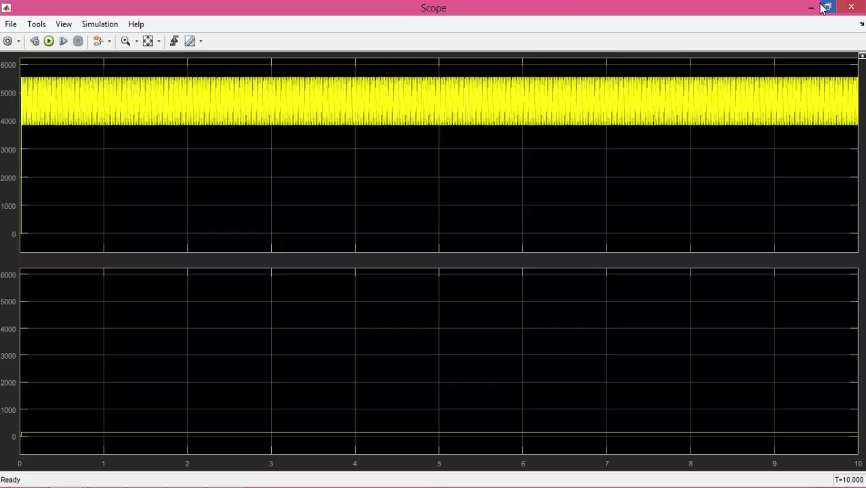
- Close the maximized Scope window and select the Scope block in the POWER diagram
left_click(851, 7)
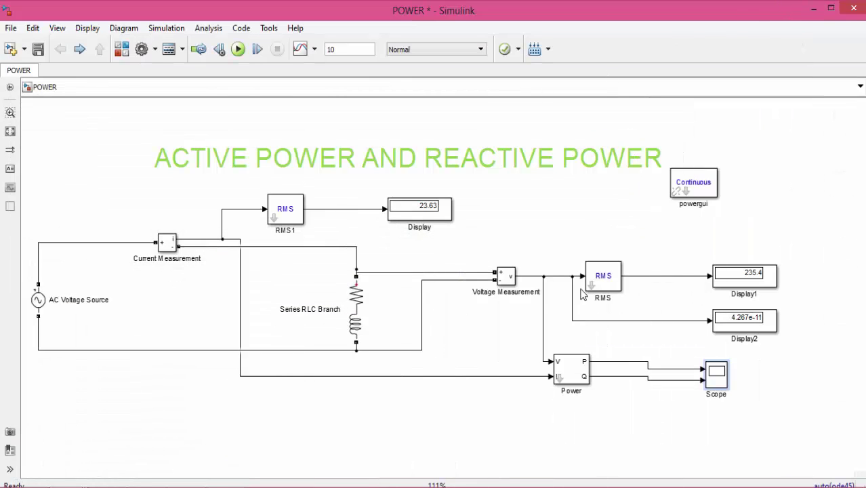
left_click(718, 373)
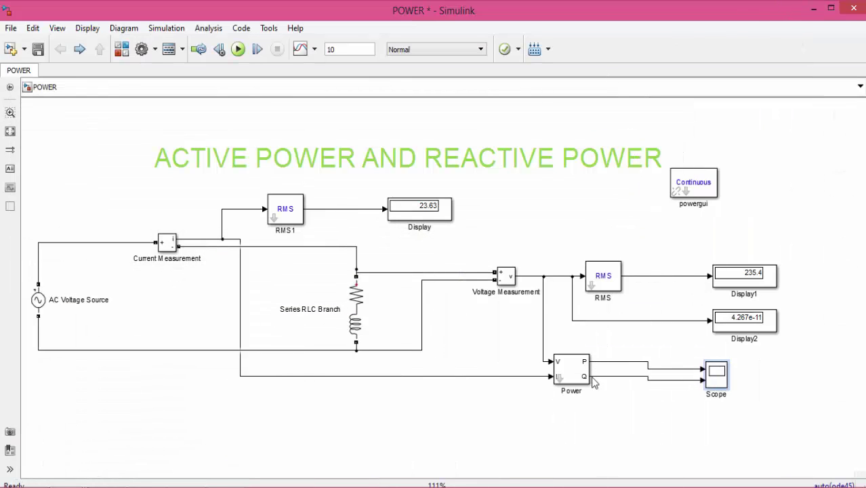